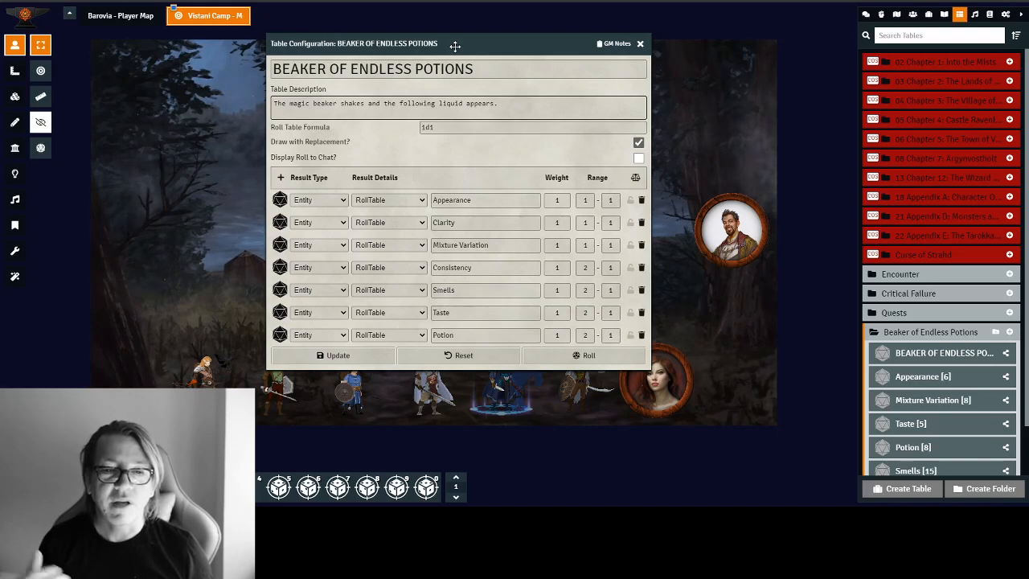
- Set the range start to 1 for the Consistency, Smells, Taste and Potion results of the BEAKER OF ENDLESS POTIONS table
click(585, 267)
text(1)
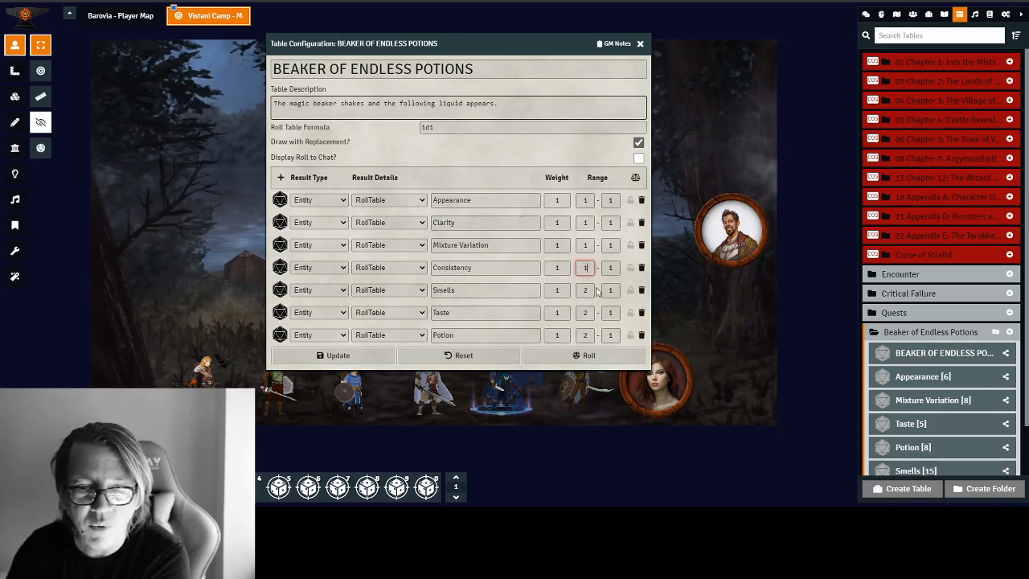
click(580, 290)
click(589, 313)
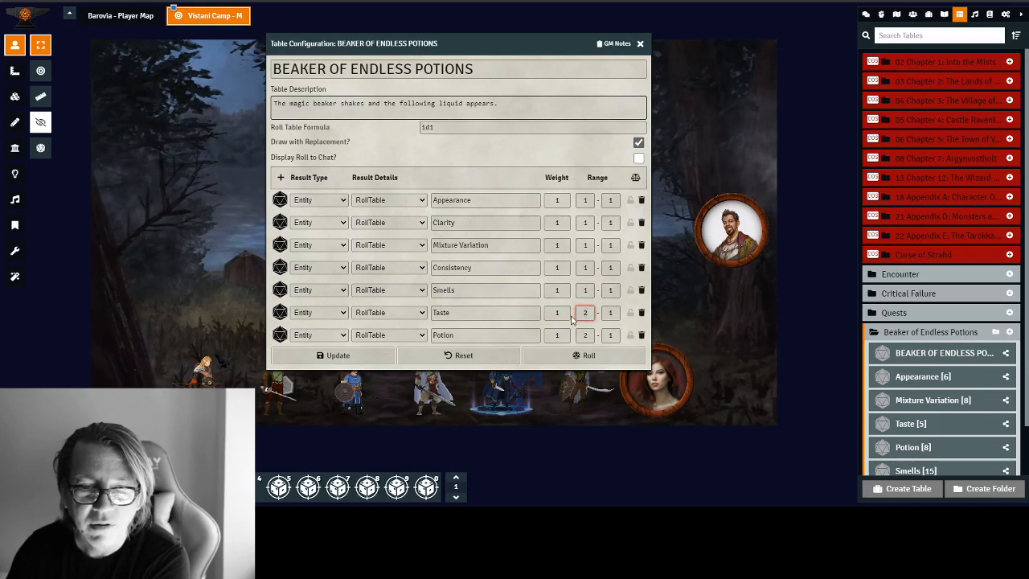
text(1)
click(580, 335)
text(1)
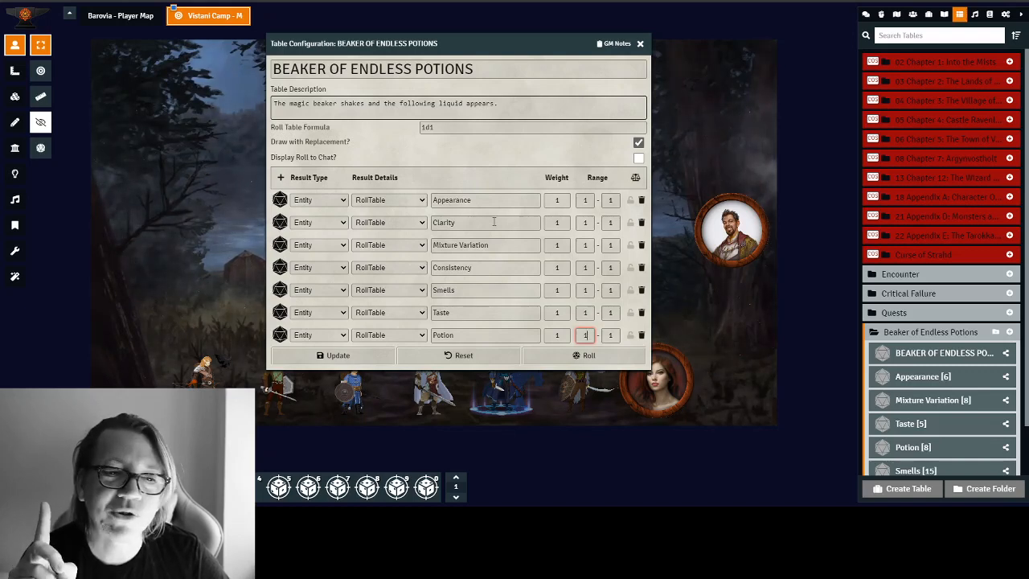
- Roll the BEAKER OF ENDLESS POTIONS table with the chat log showing, and view the description of the drawn Violet Potion
click(866, 14)
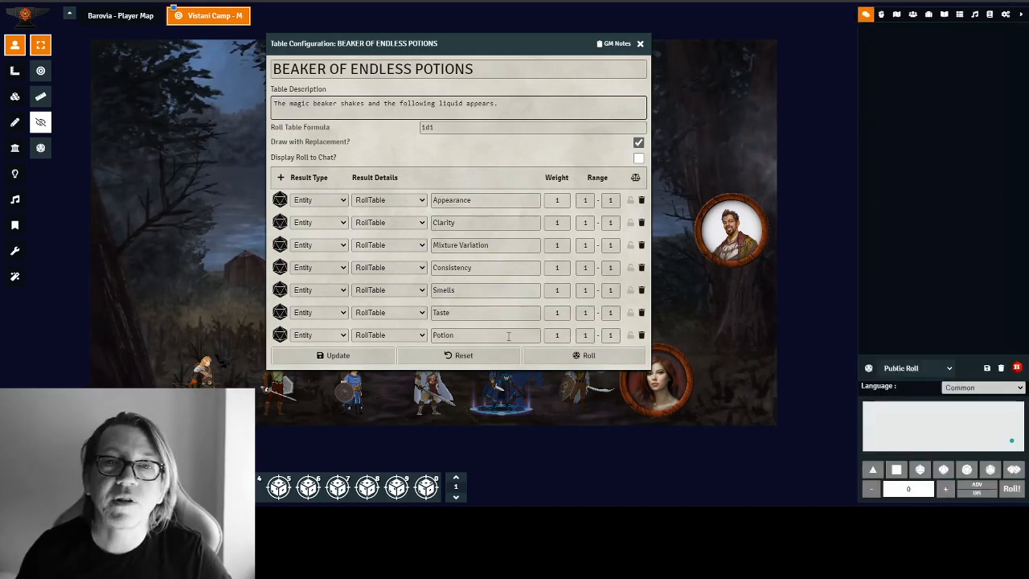
click(582, 355)
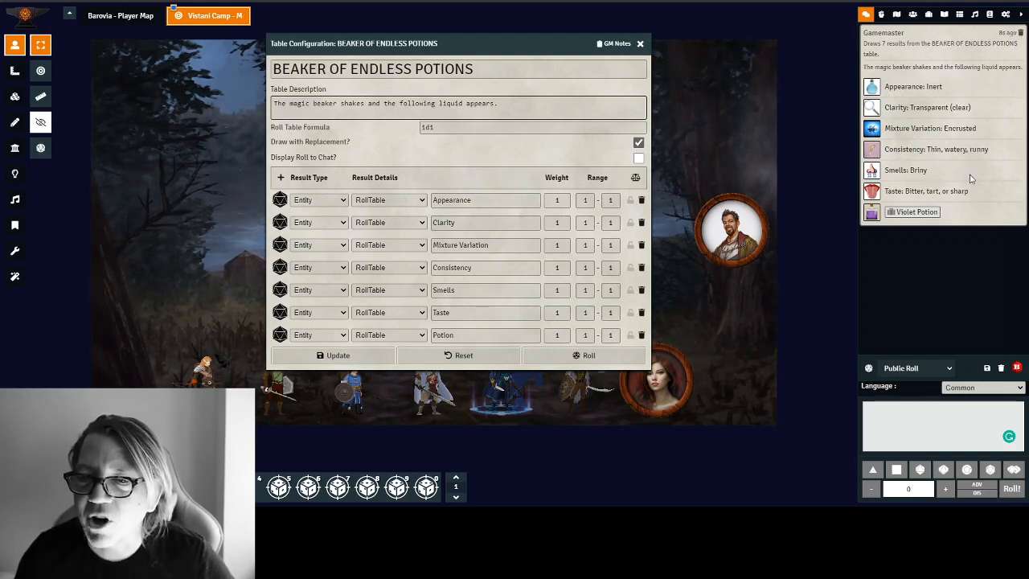
click(914, 213)
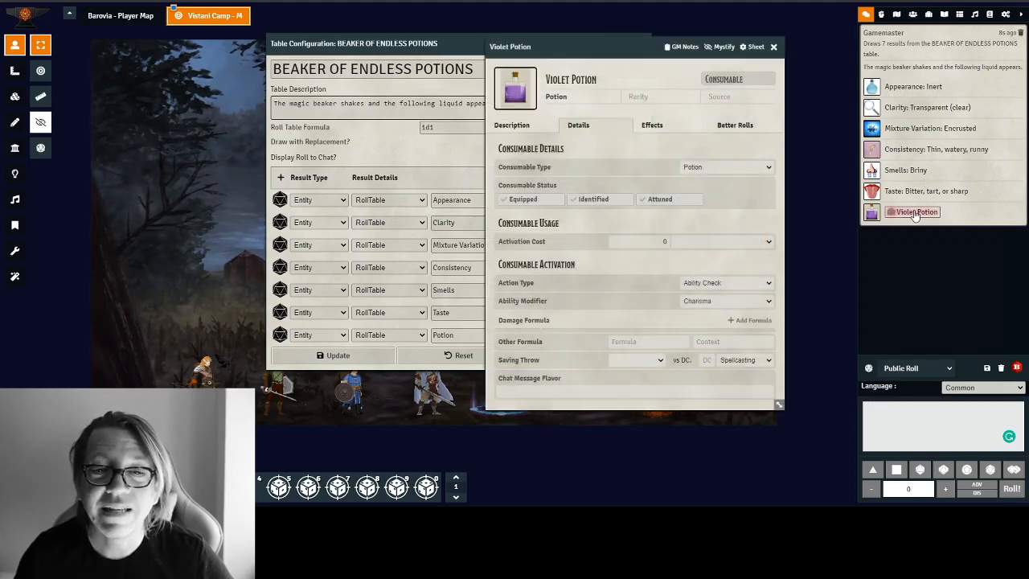
click(515, 128)
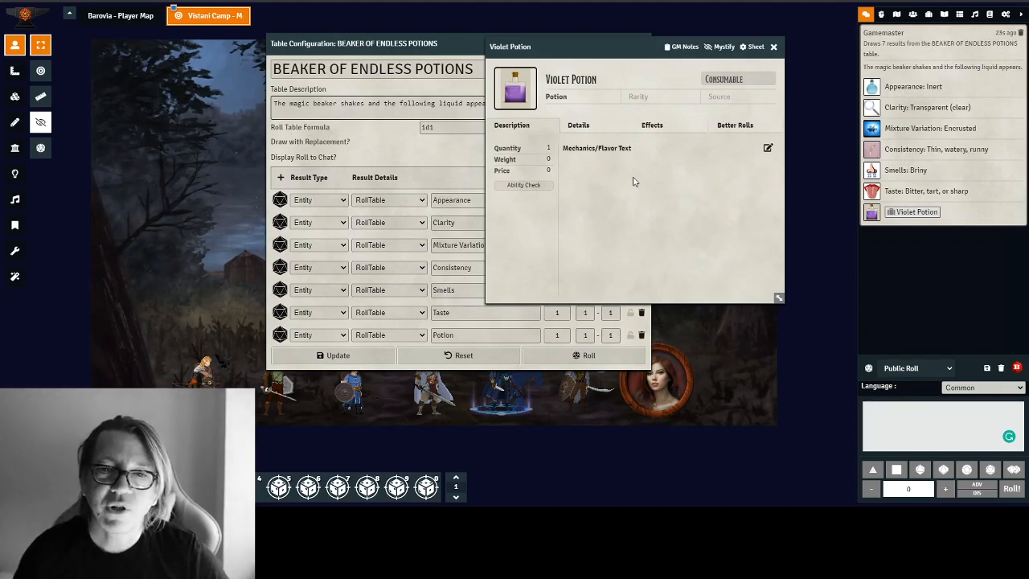
click(773, 46)
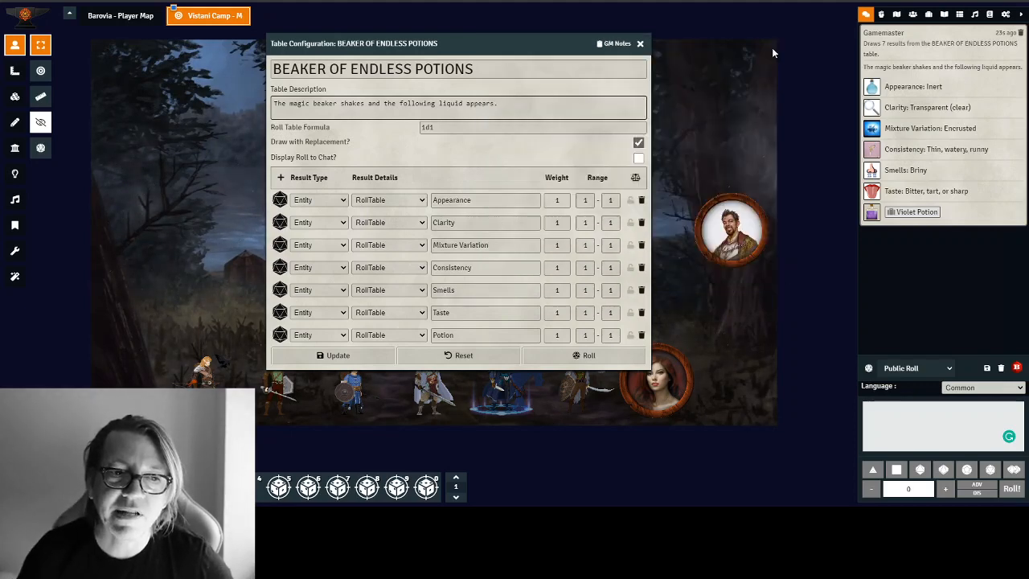
- Open the Appearance roll table and arrange its window alongside the beaker table
drag(491, 41, 346, 17)
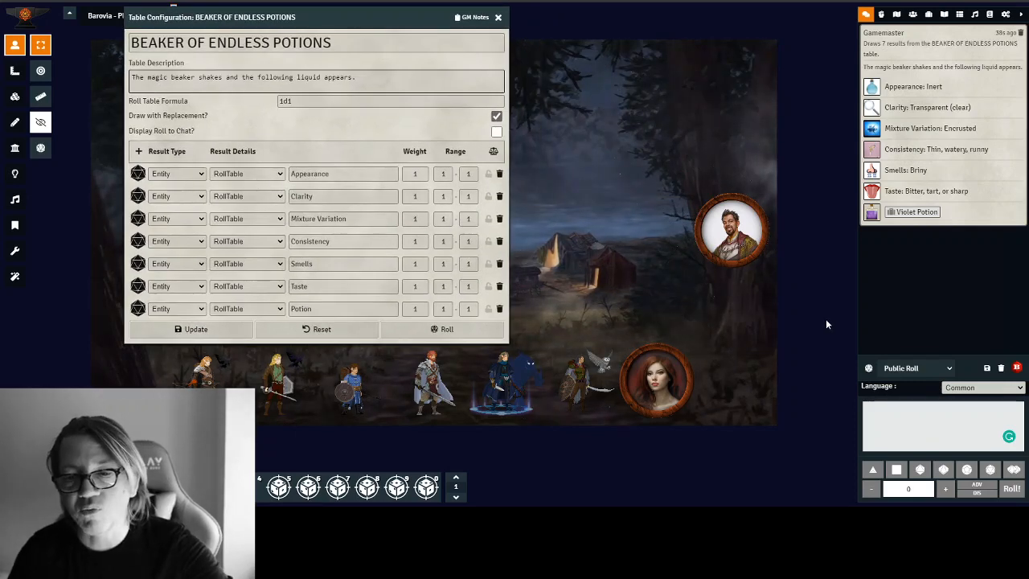
click(959, 14)
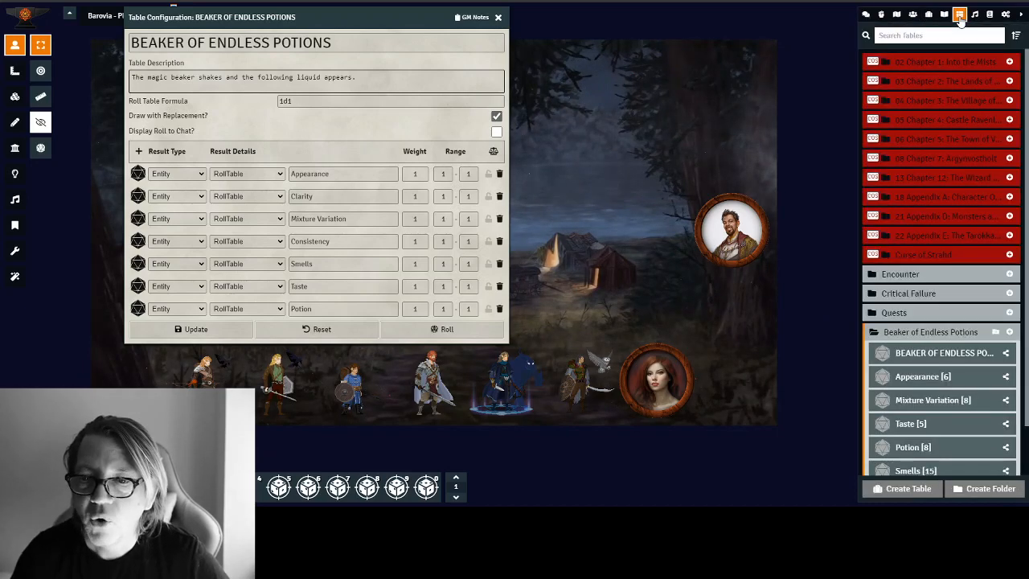
click(963, 377)
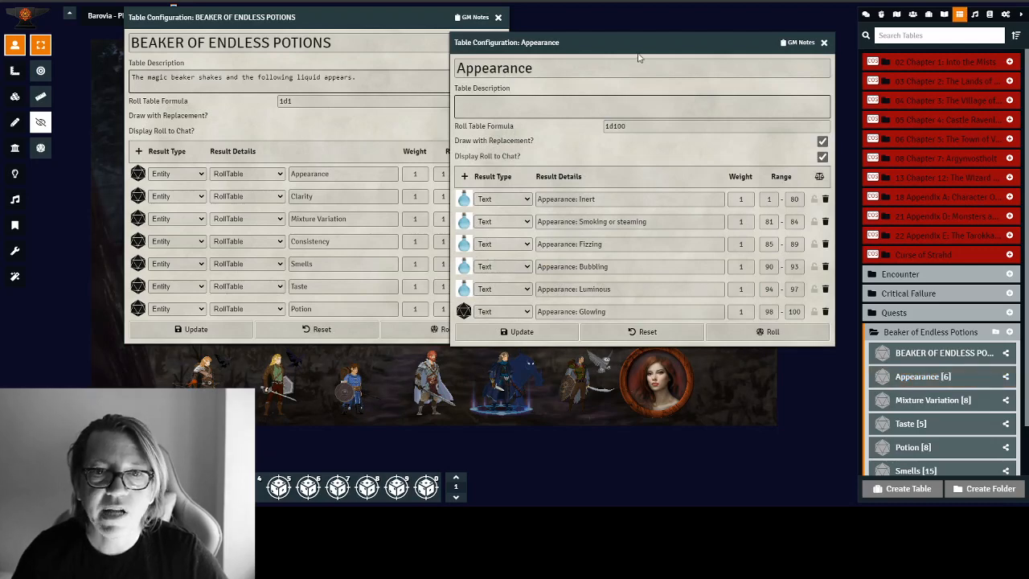
drag(585, 39, 518, 26)
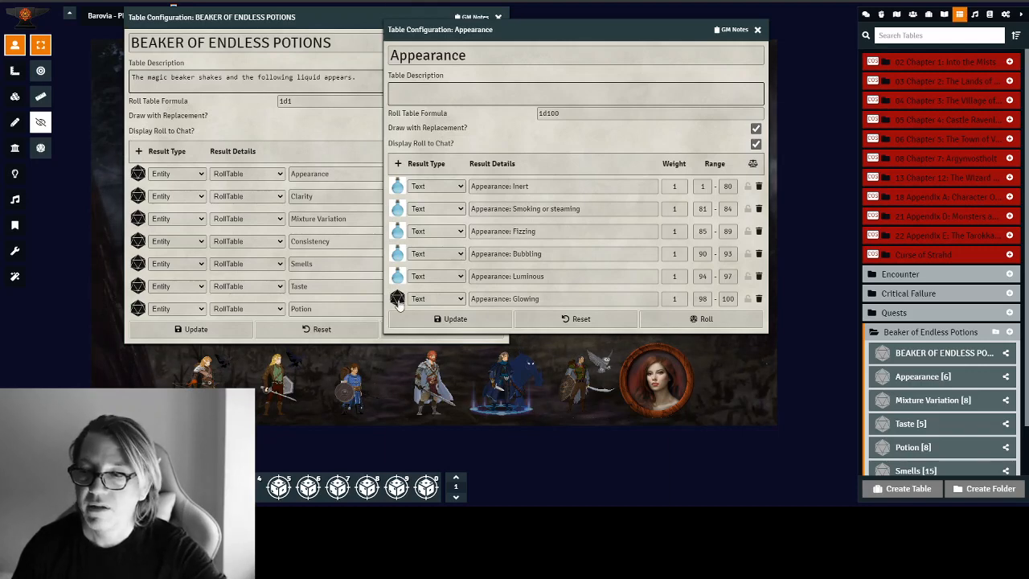
- Open the image selection for the "Appearance: Glowing" result and browse to Images/Items/Potions in the My Assets Library
click(397, 299)
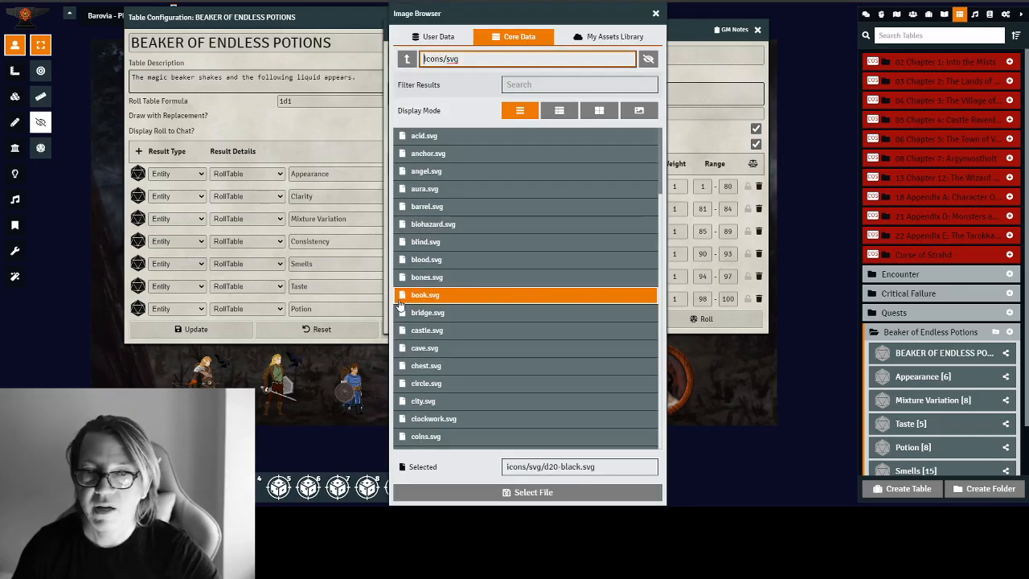
click(611, 36)
click(539, 84)
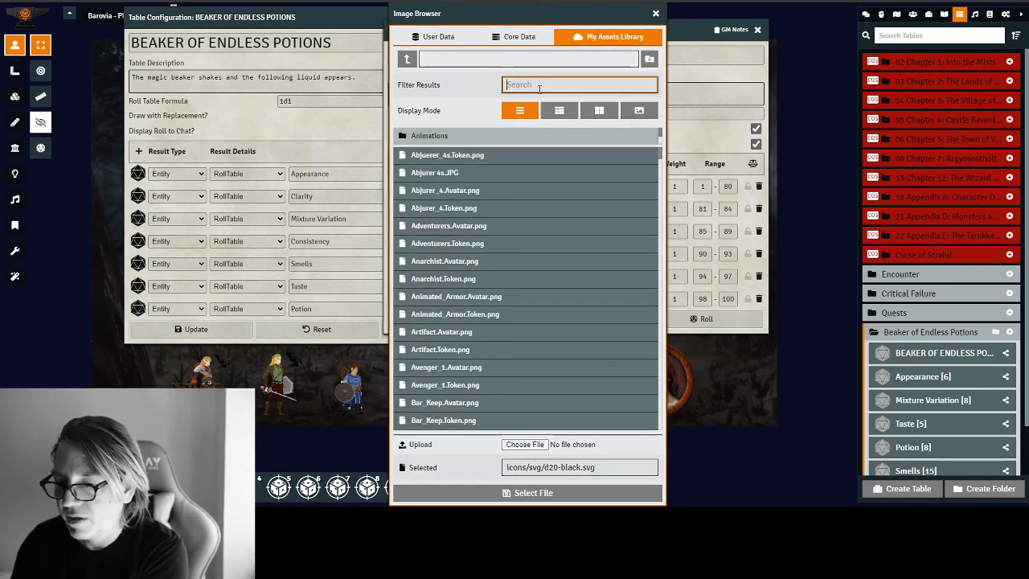
text(Images)
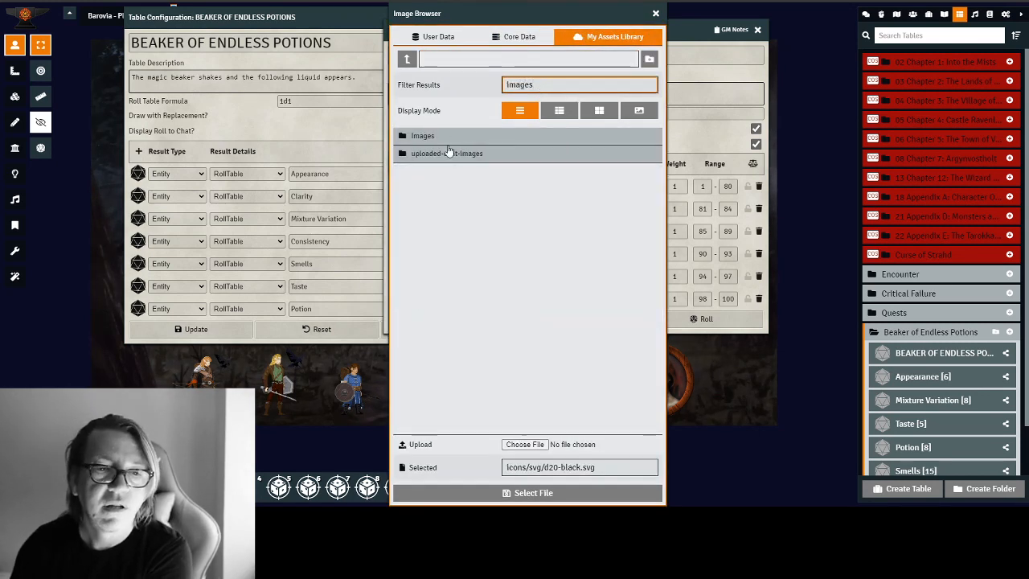
click(434, 136)
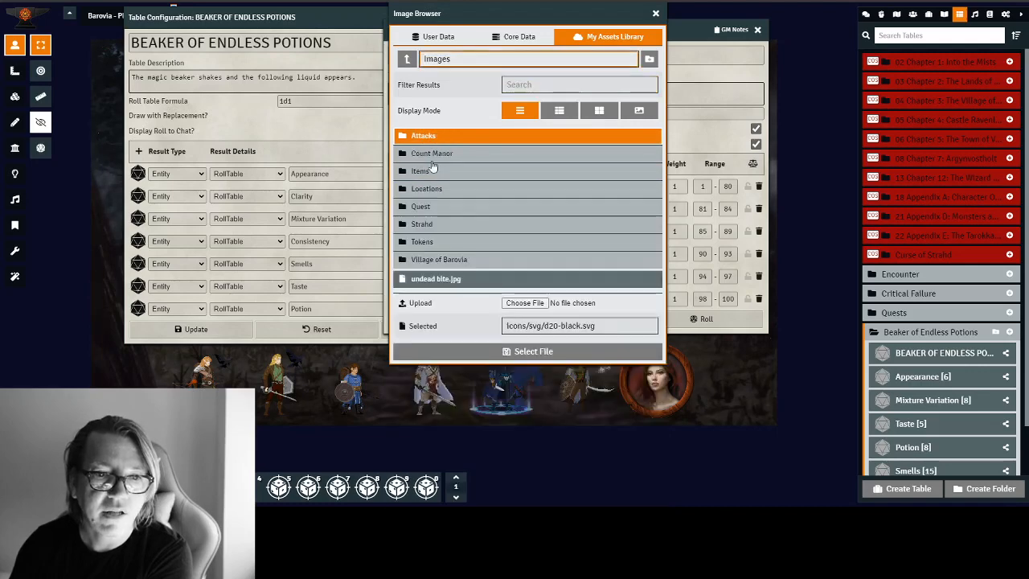
click(432, 169)
click(432, 137)
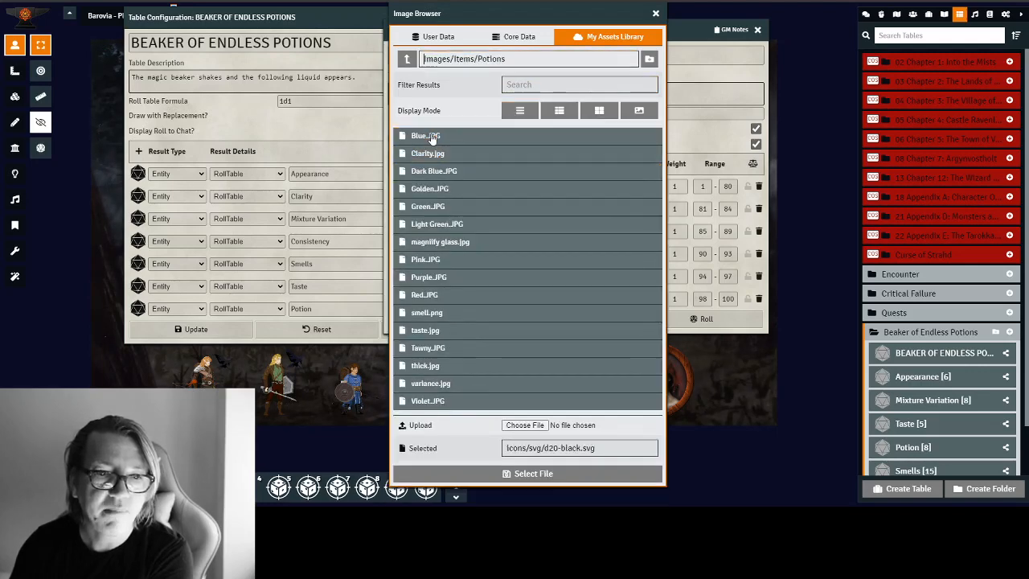
- Show the potion images as thumbnails and assign the round light-blue flask, Clarity.jpg, to the "Appearance: Glowing" result
drag(469, 14, 532, 16)
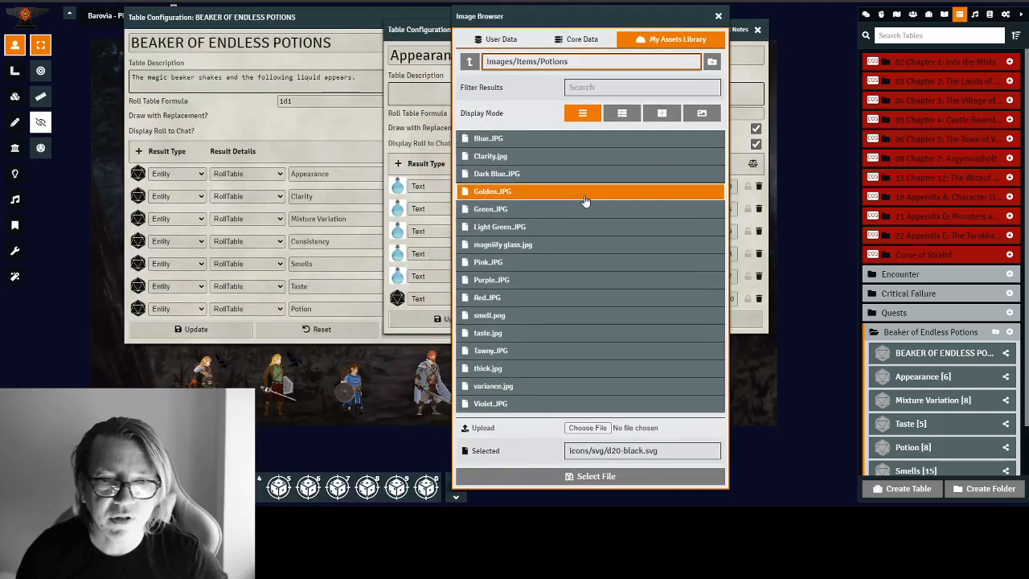
click(662, 114)
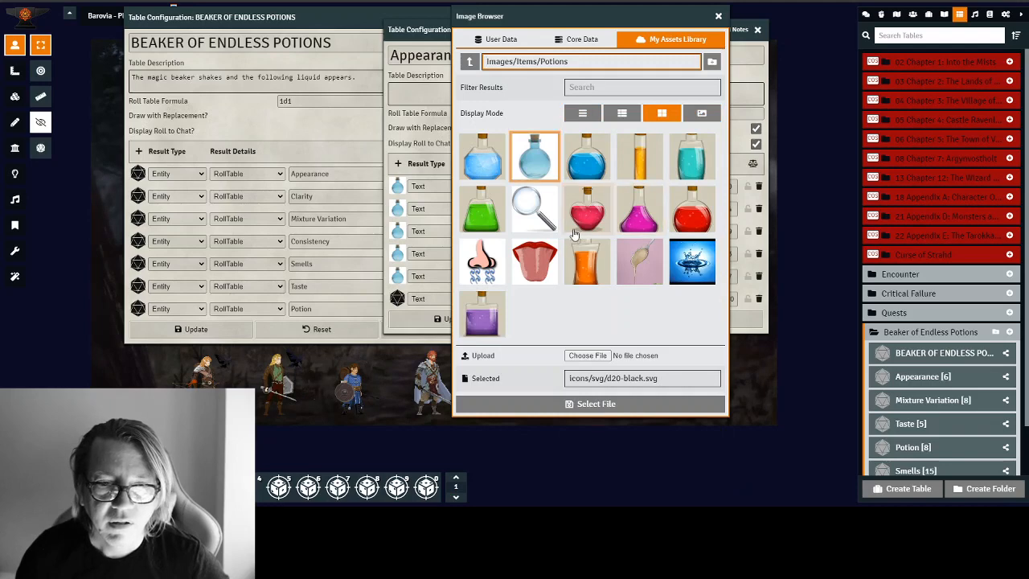
click(533, 155)
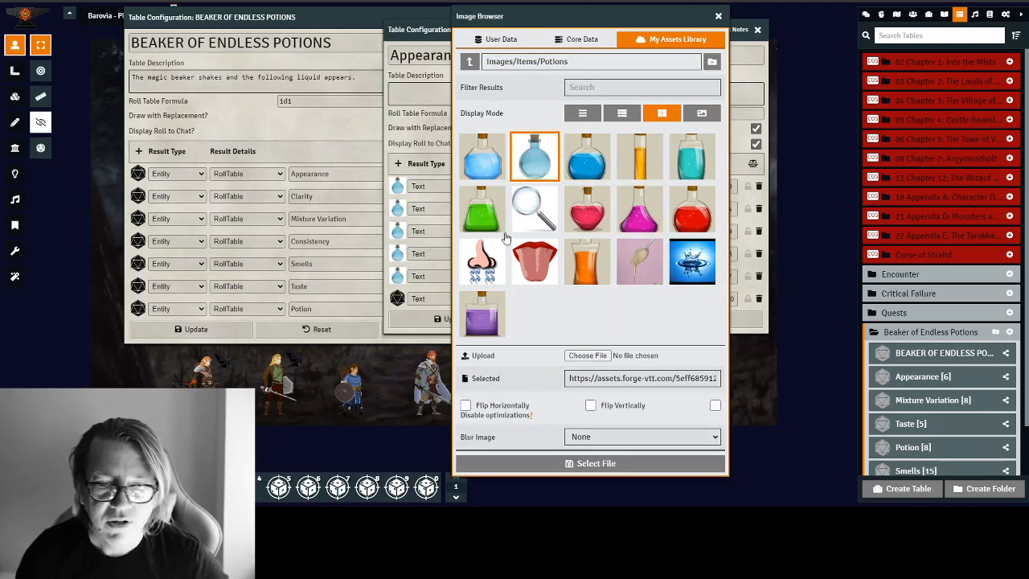
click(567, 463)
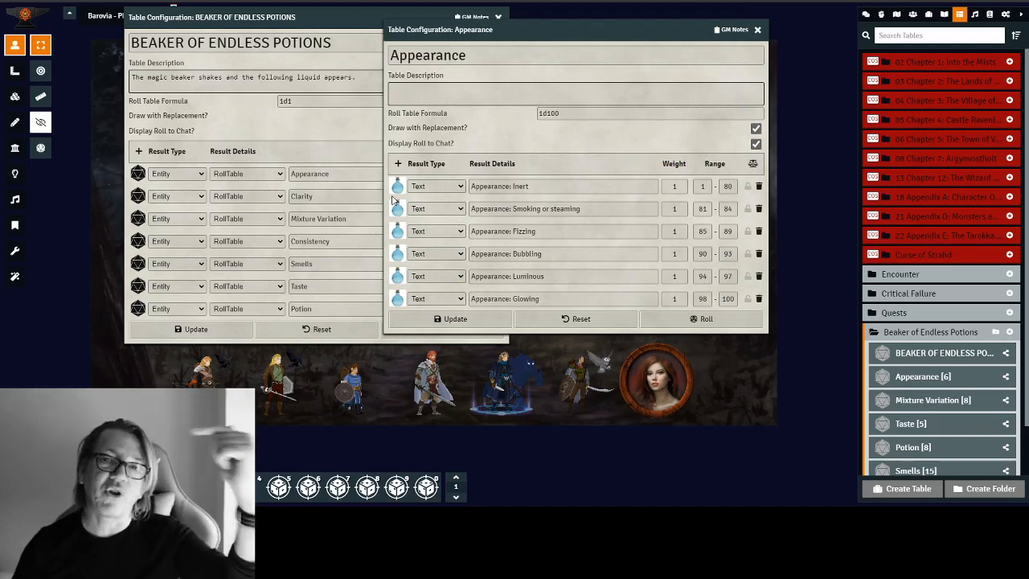
- Review the rolled results in chat, turn off Display Roll to Chat for the Appearance table, and close it
click(866, 15)
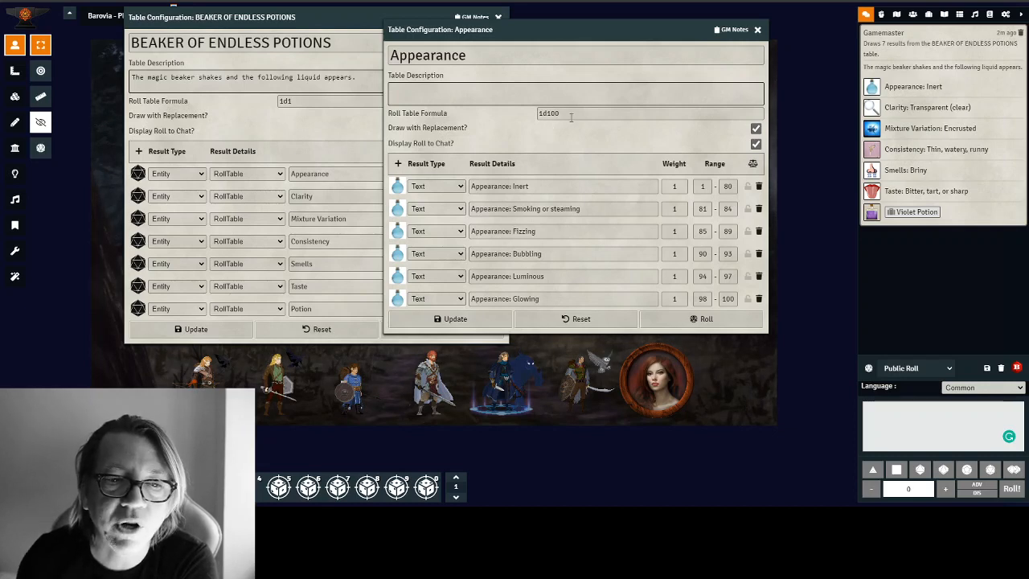
click(756, 145)
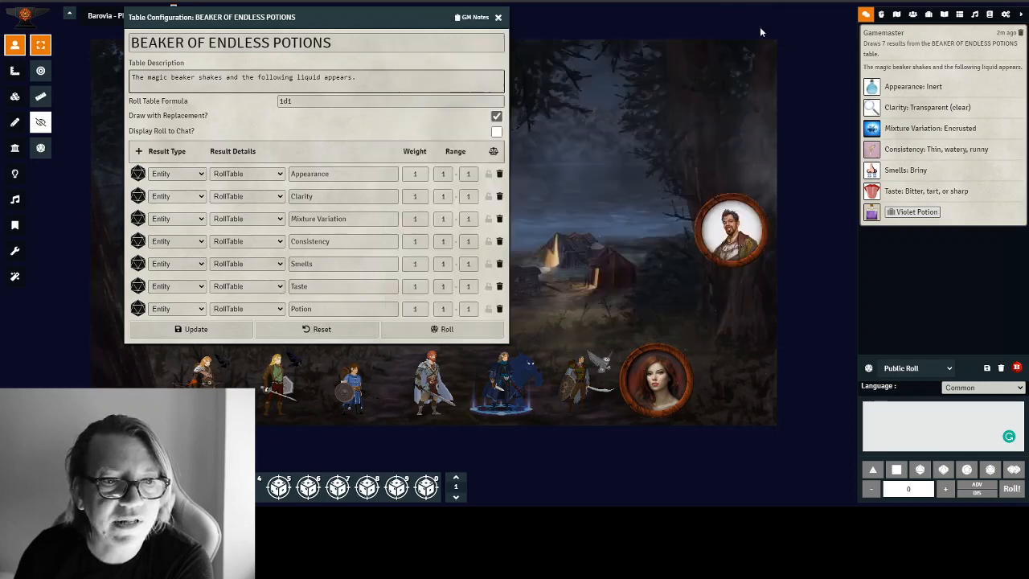
click(758, 30)
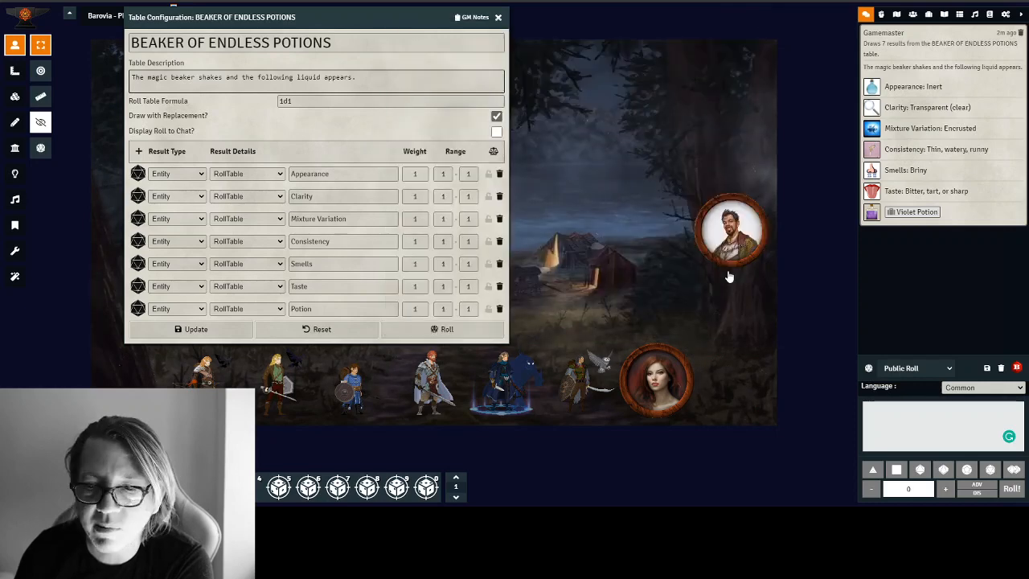
- Examine the Clarity table's results and ranges, and compare them with the beaker roll in the chat log
click(959, 14)
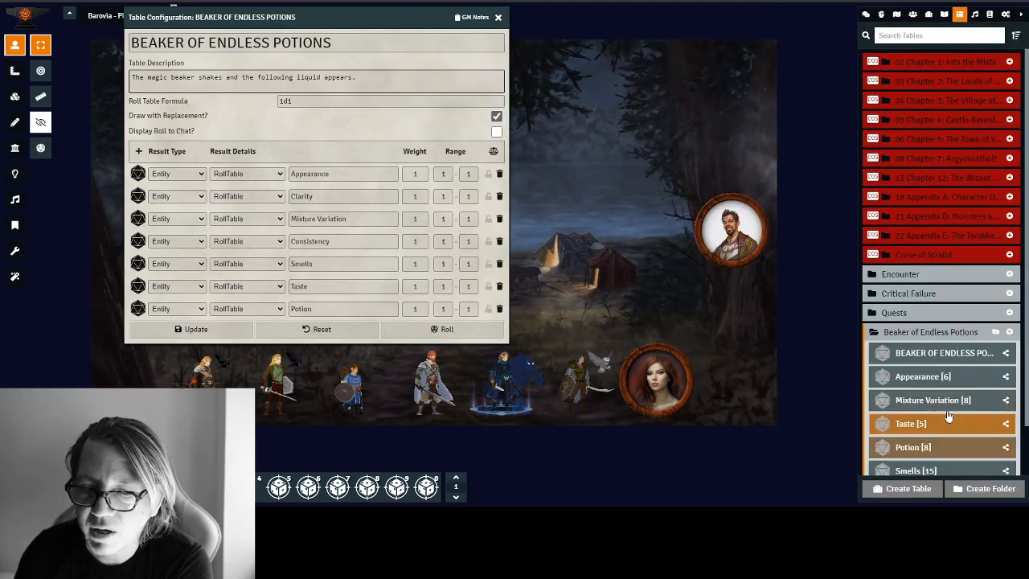
scroll(945, 414, down, 1)
click(928, 440)
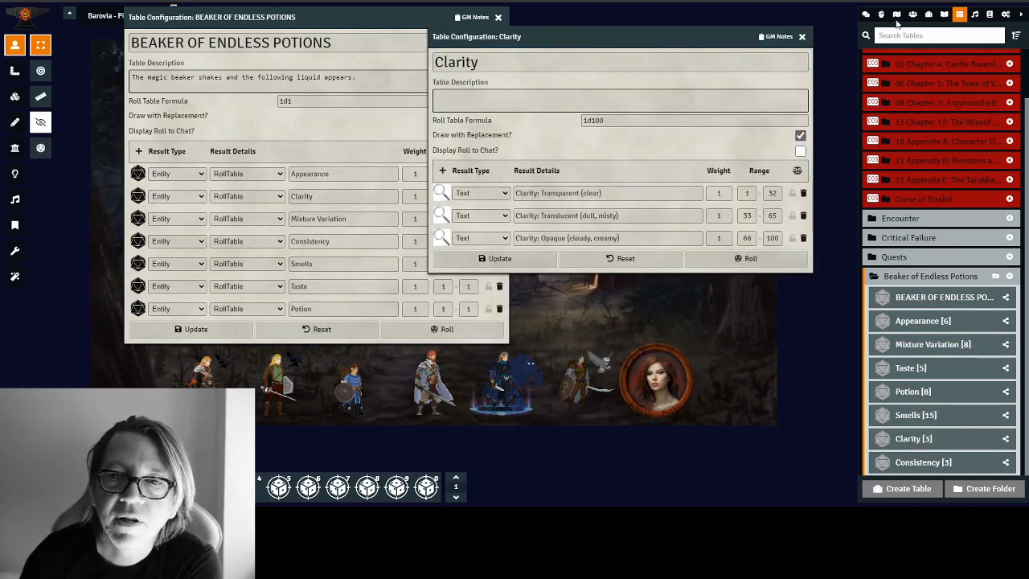
click(866, 13)
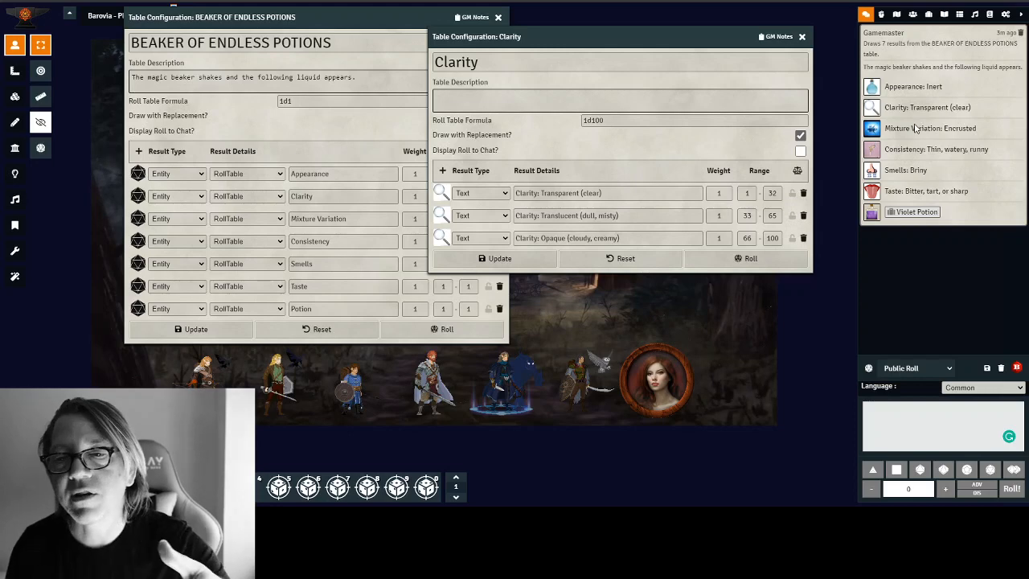
click(801, 36)
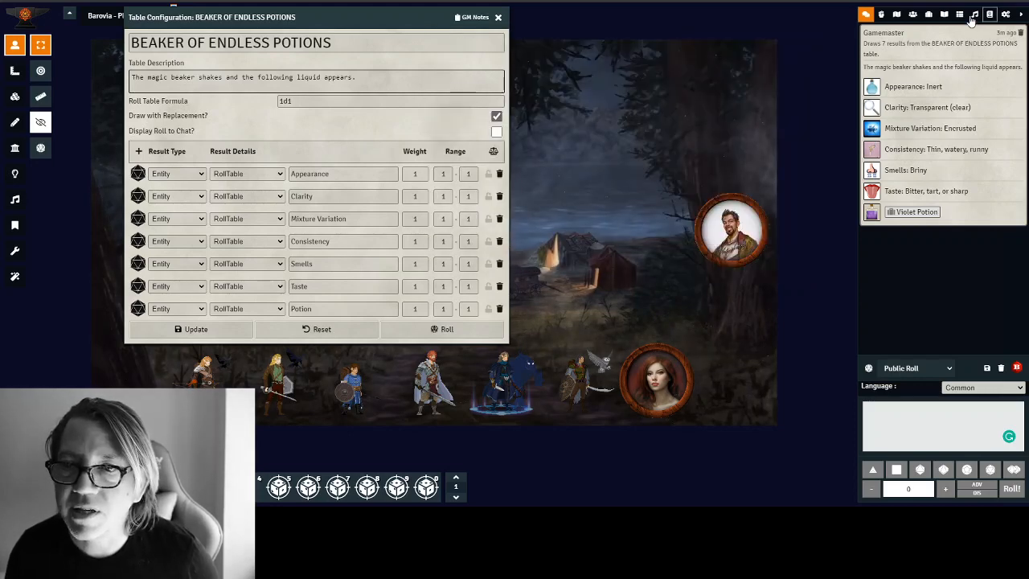
- Examine the Mixture Variation table's results and their ranges
click(958, 14)
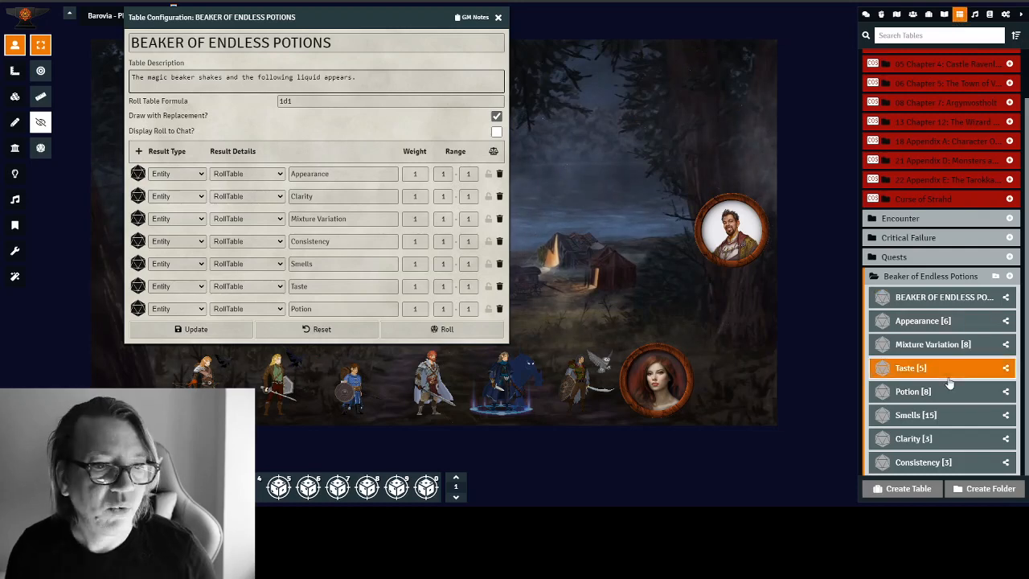
click(964, 344)
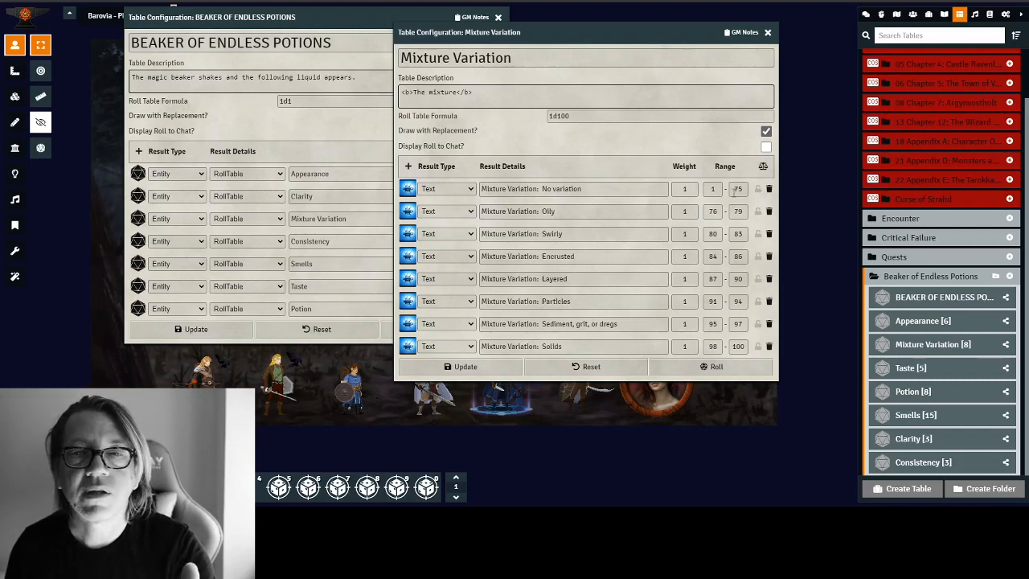
click(767, 32)
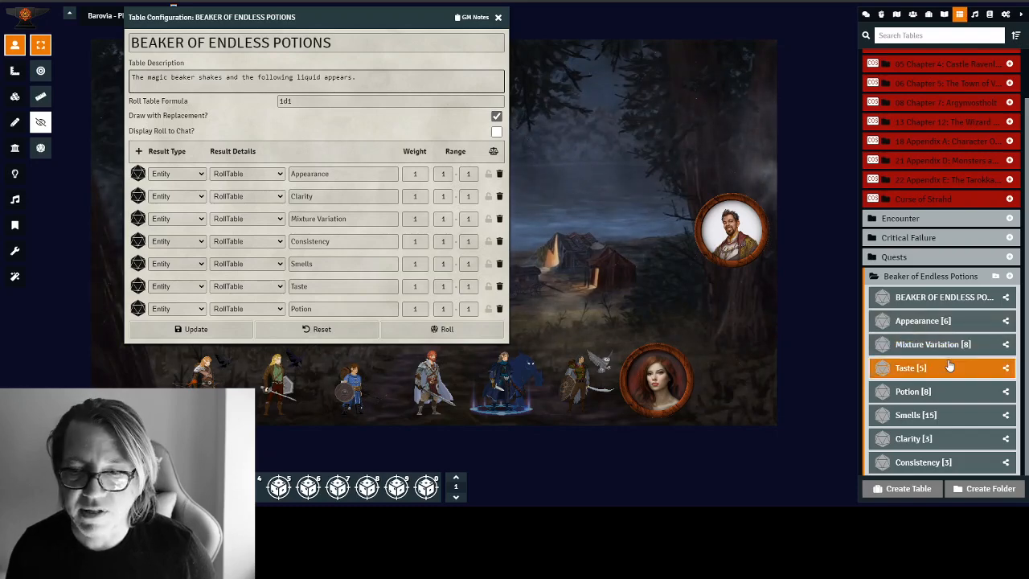
- In the Consistency table, set the weight of the "Very thick, glutinous, gooey, gel-like" result to 20 and normalize the result ranges
click(931, 462)
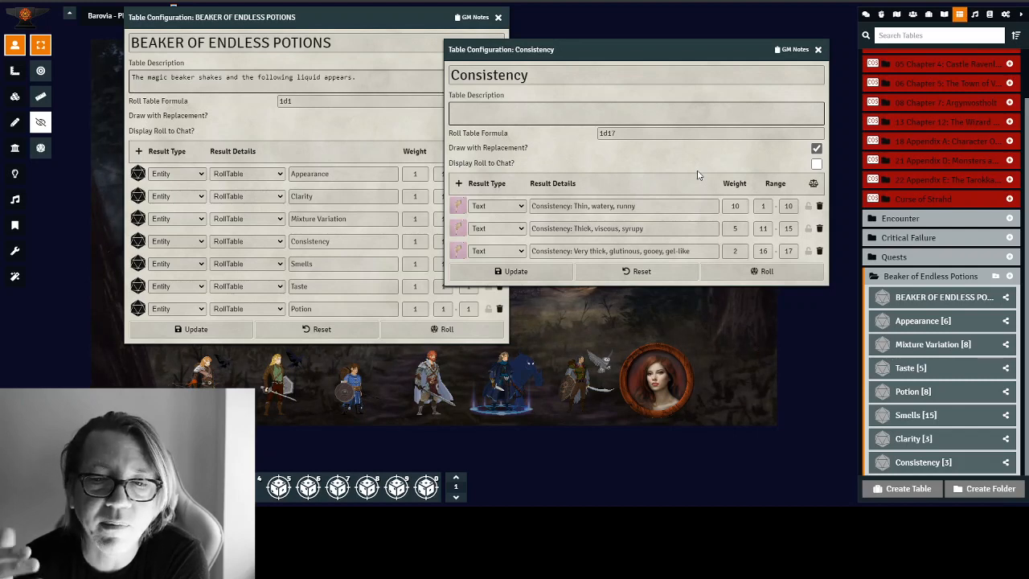
click(734, 251)
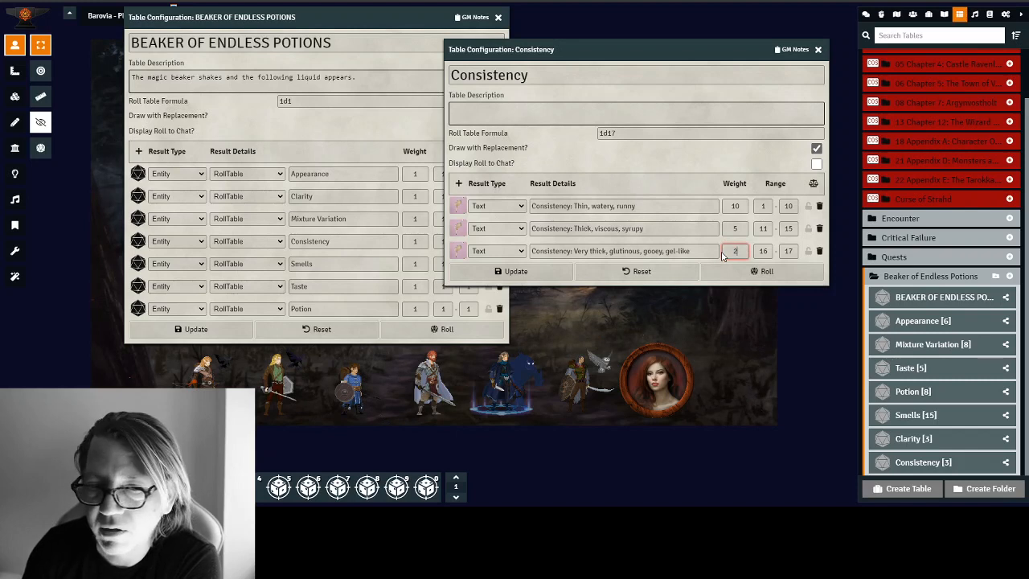
text(0)
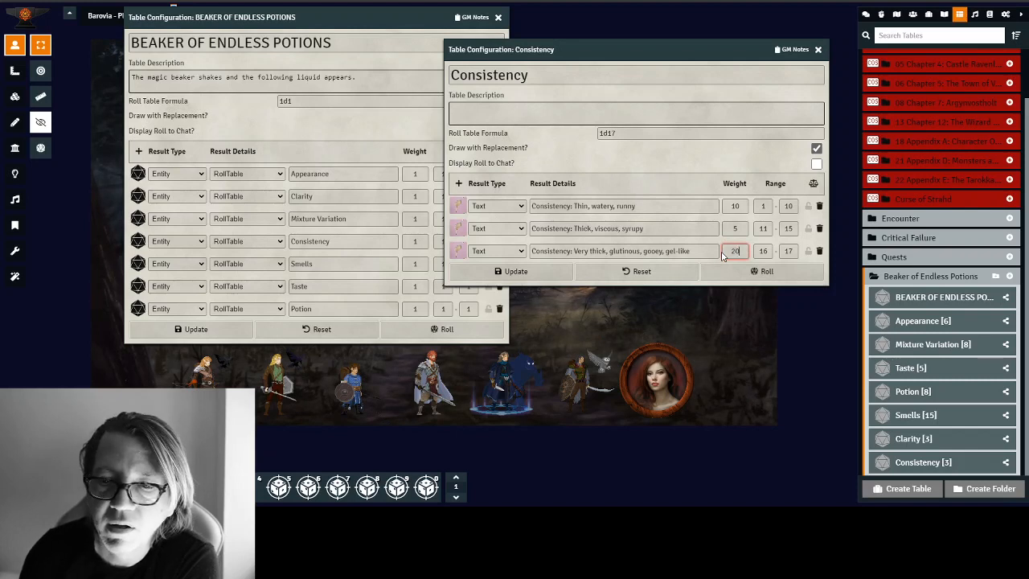
click(814, 185)
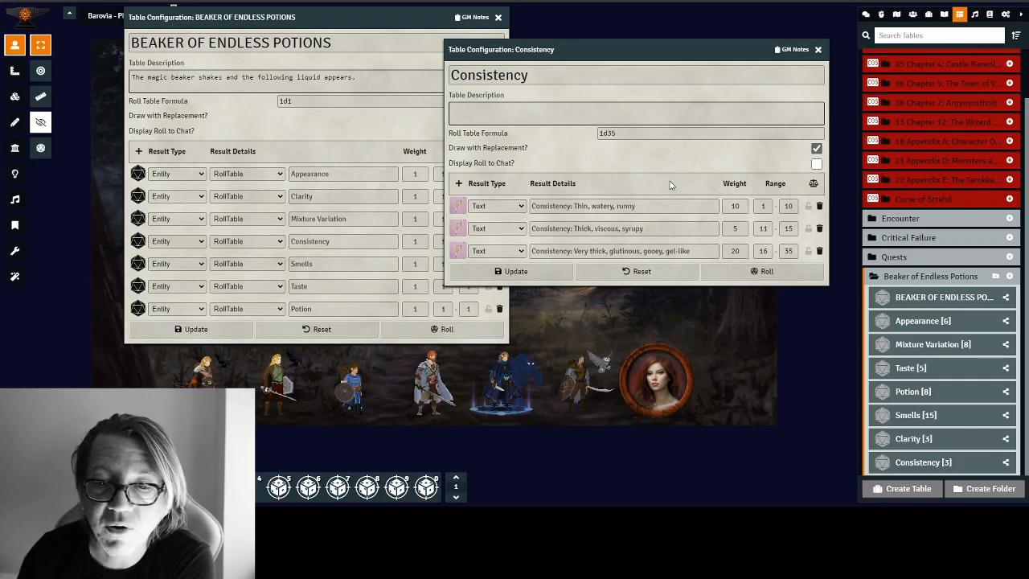
- In the Consistency table, set the weight of the "Very thick, glutinous, gooey, gel-like" result to 1, normalize the ranges, and close the table
click(727, 251)
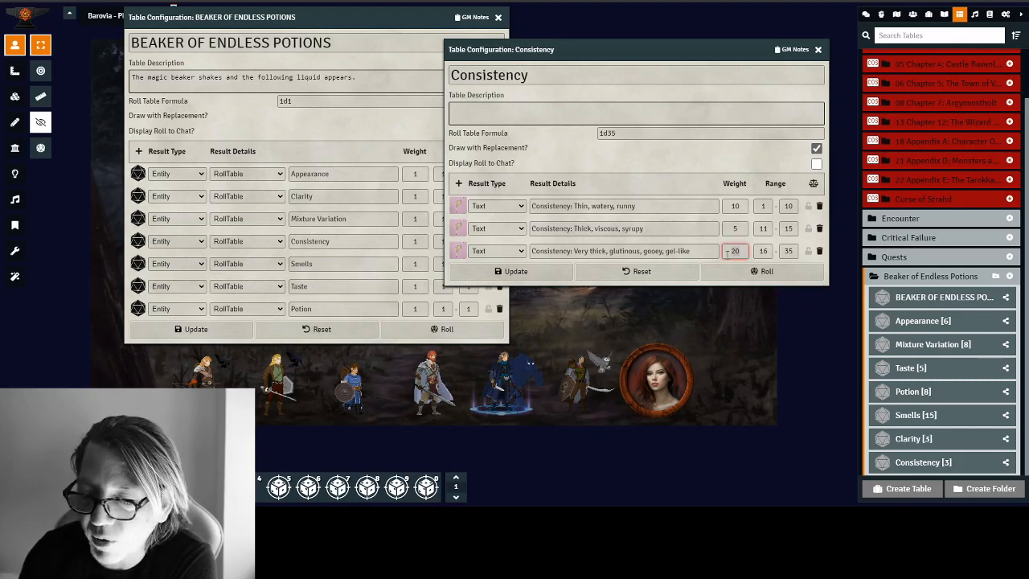
text(1)
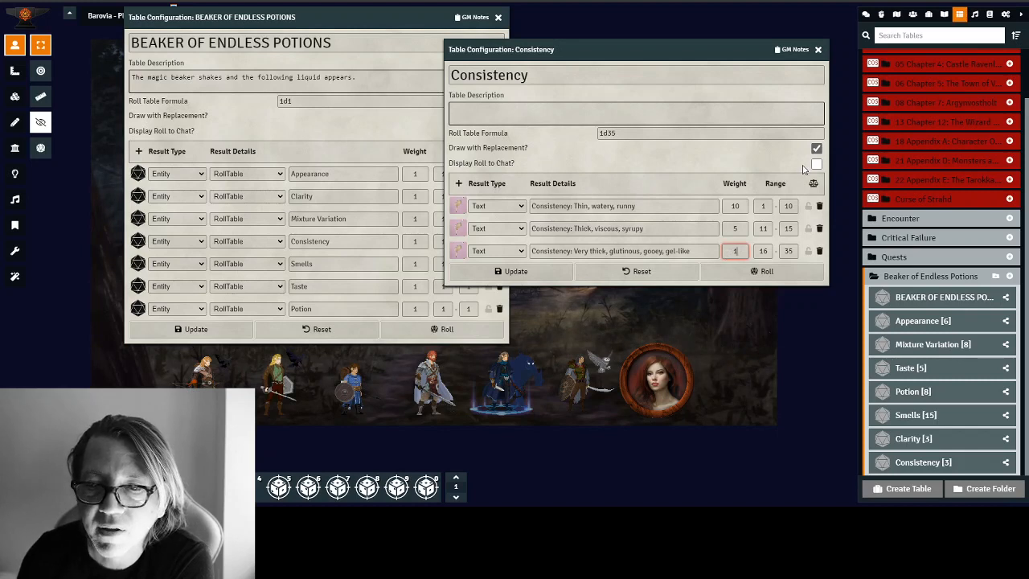
click(814, 184)
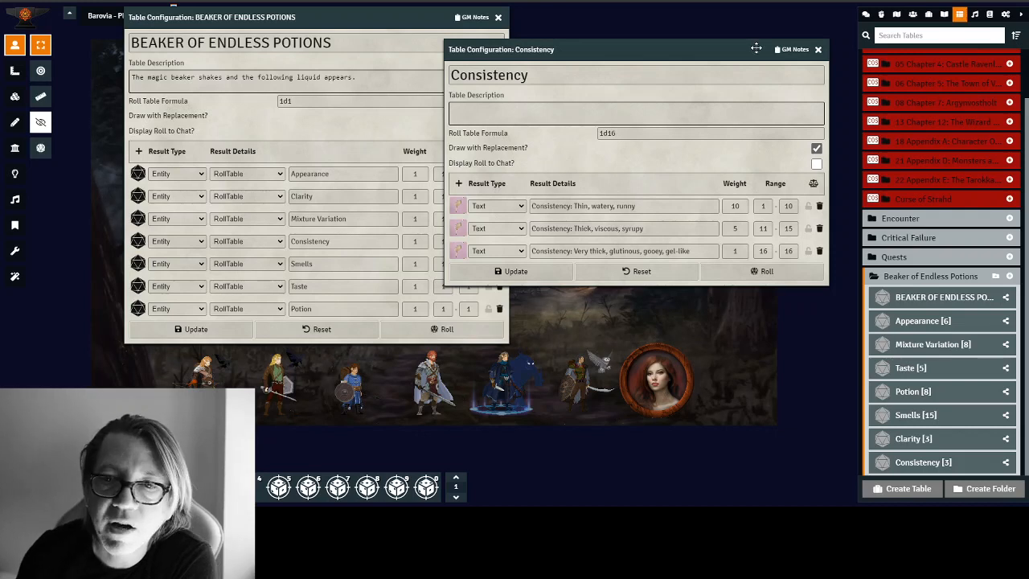
click(818, 50)
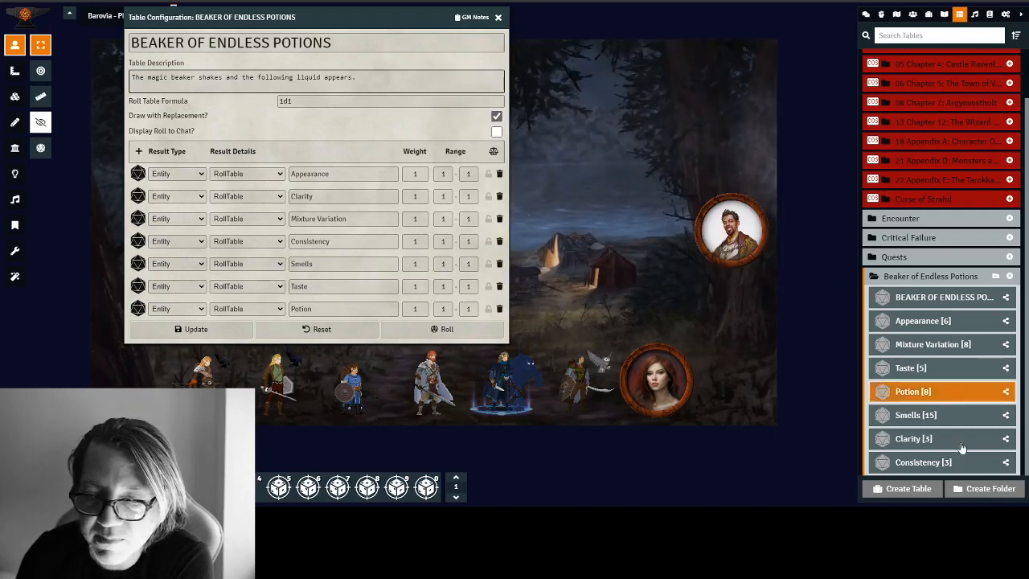
- In the Smells table, set the weights of Sweet to 3, Minty to 2 and Citrus to 4, normalize the result ranges, and close it
click(921, 414)
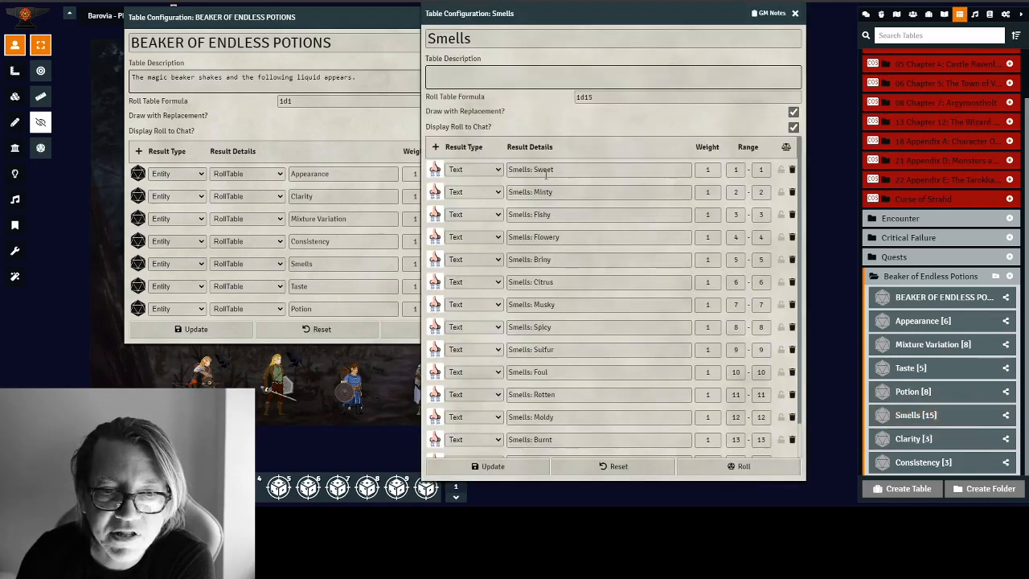
scroll(546, 175, down, 1)
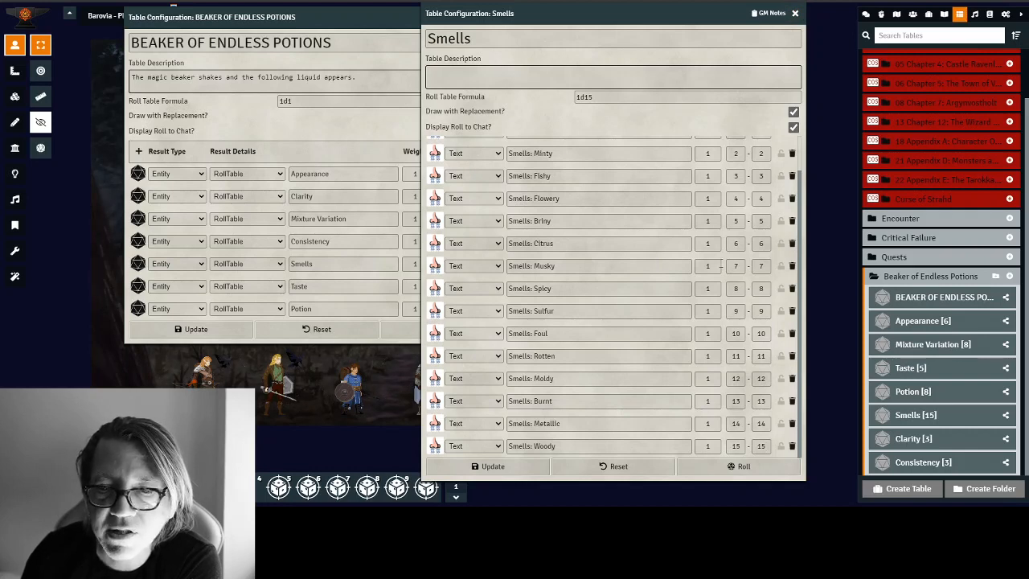
scroll(720, 265, up, 1)
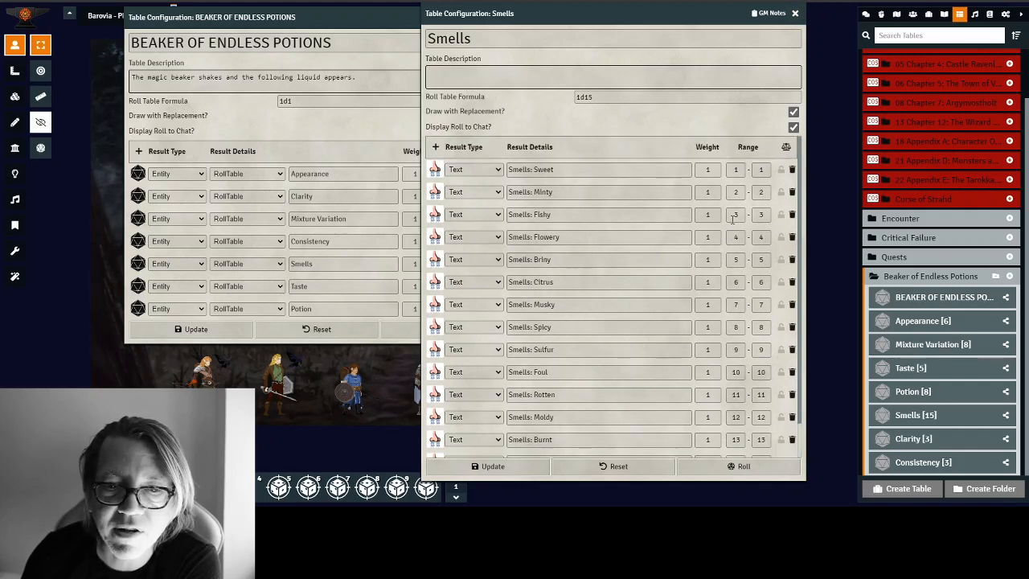
click(714, 170)
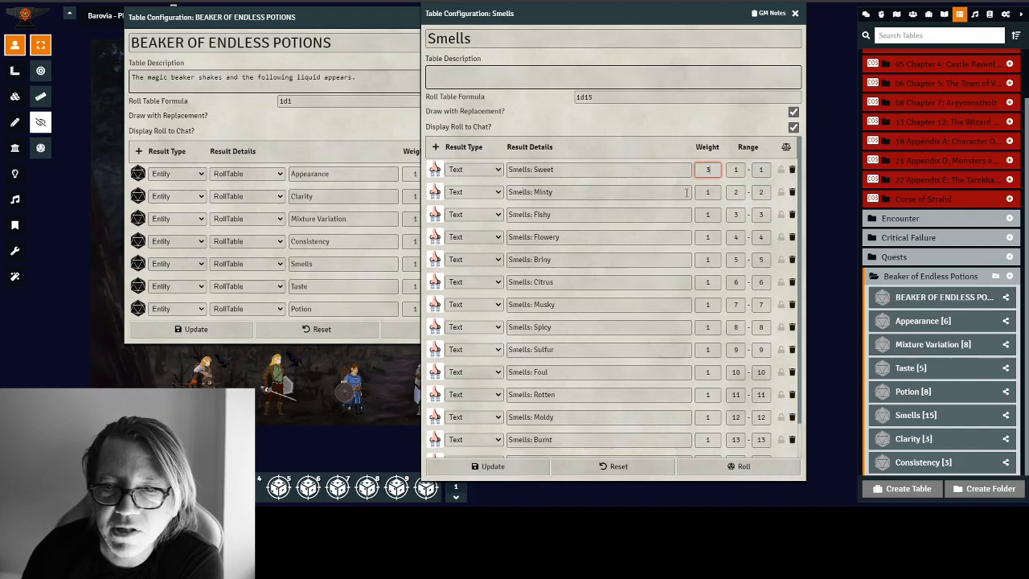
drag(713, 193, 679, 198)
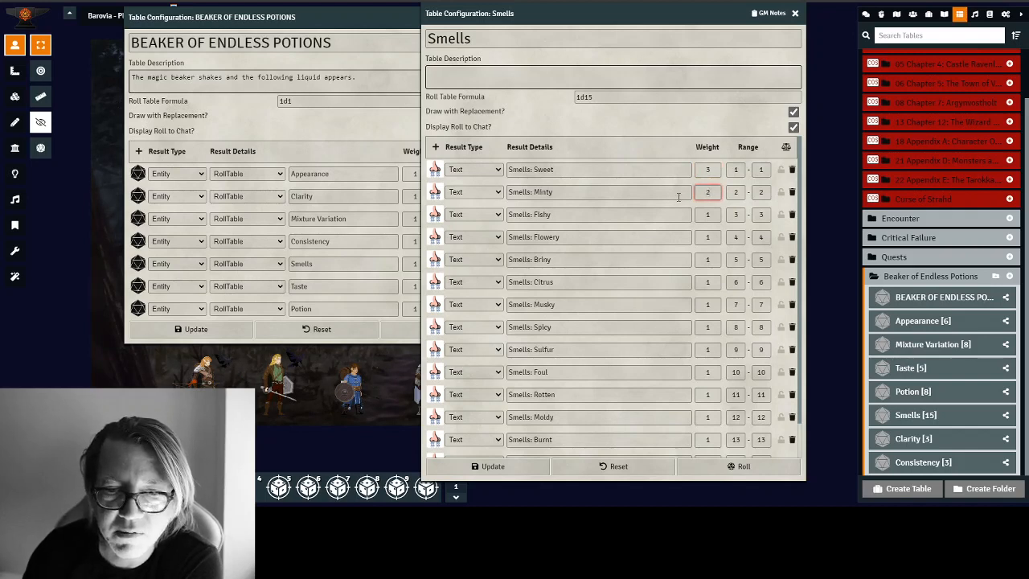
click(696, 282)
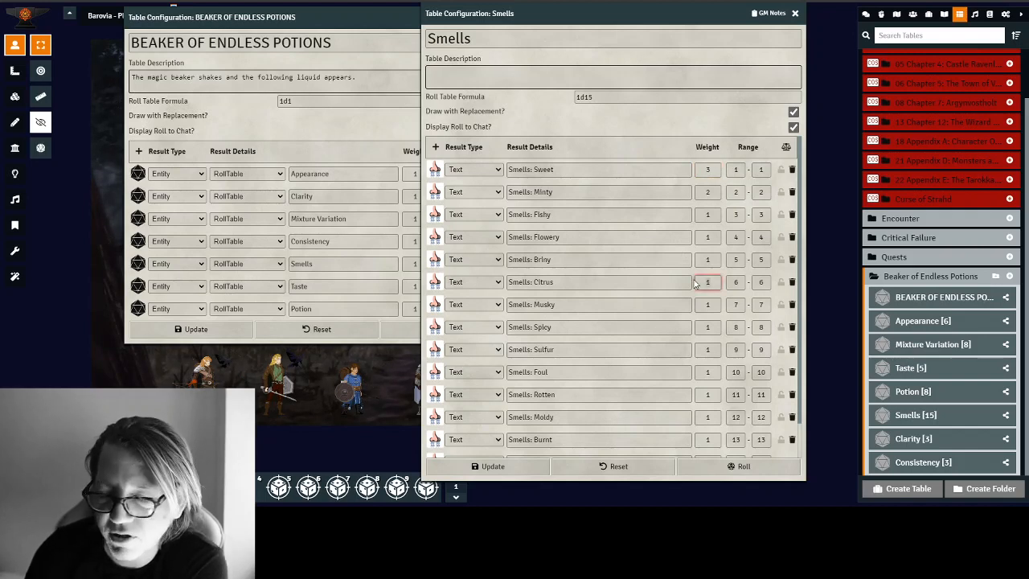
text(4)
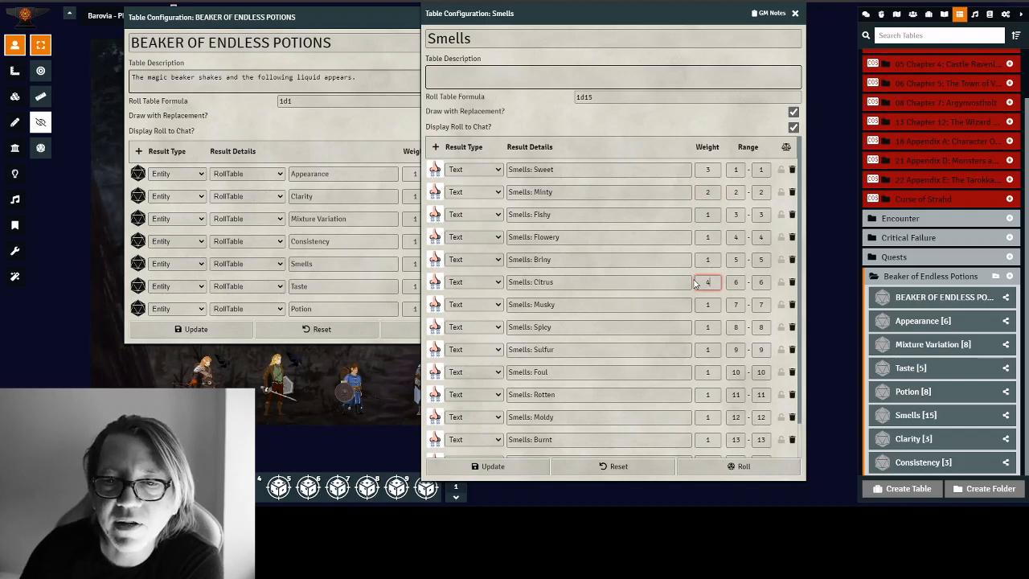
click(786, 151)
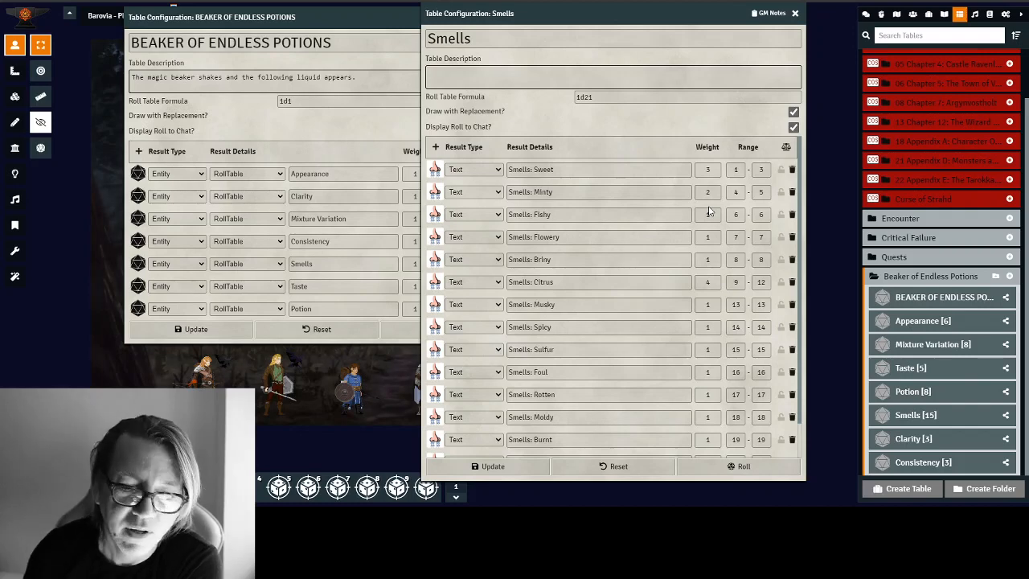
click(793, 14)
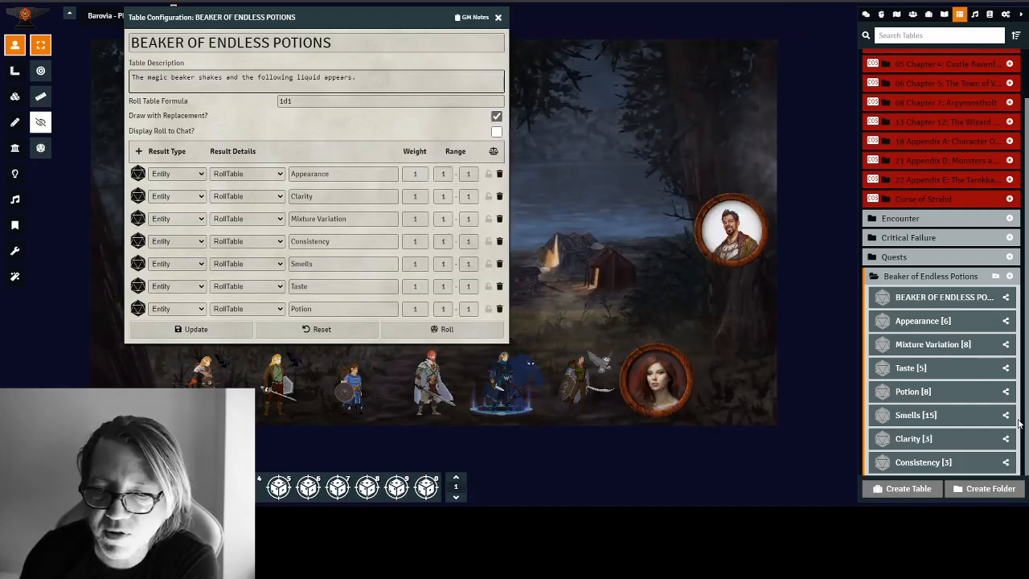
- Examine the Taste table's results and their ranges, and close the table
click(916, 366)
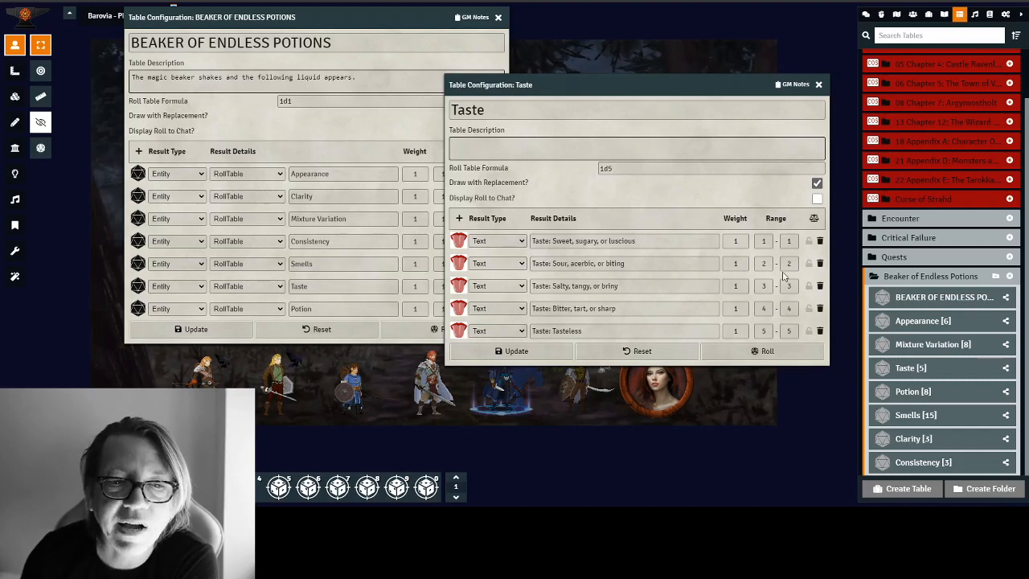
click(818, 85)
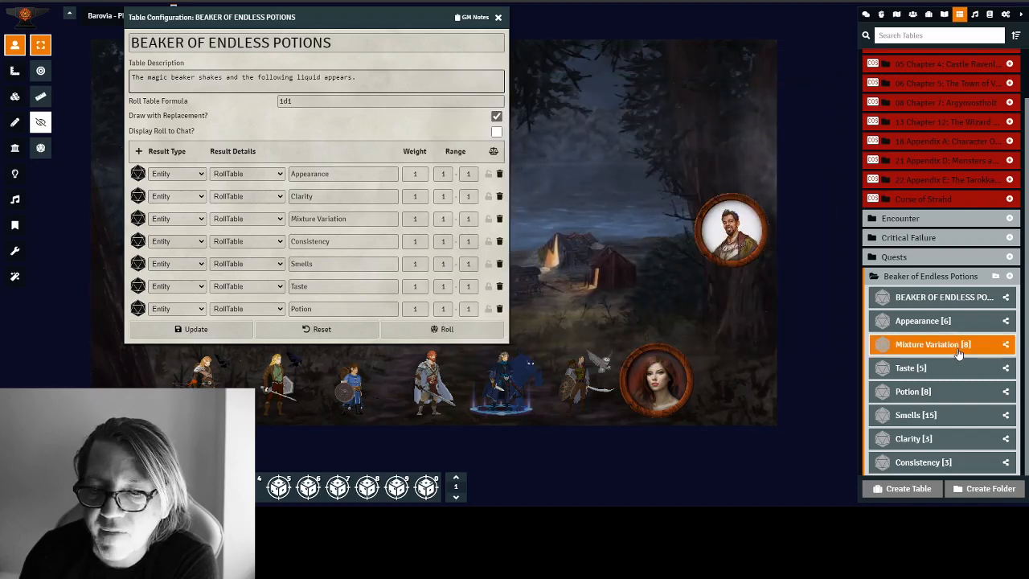
- Open the Potion table alongside the item directory and unlock its drawn Golden Potion and Red Potion results
click(932, 391)
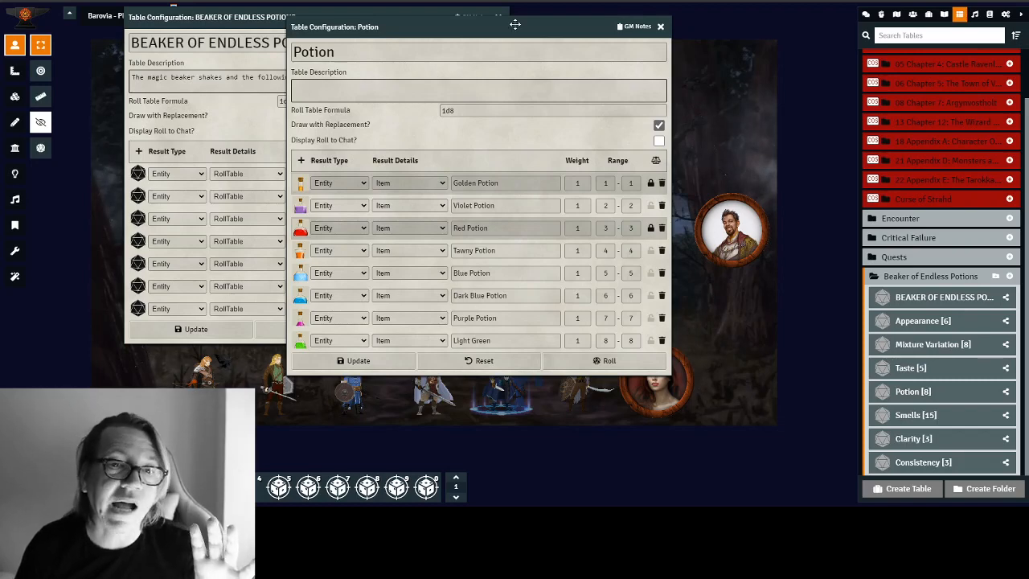
drag(514, 25, 651, 25)
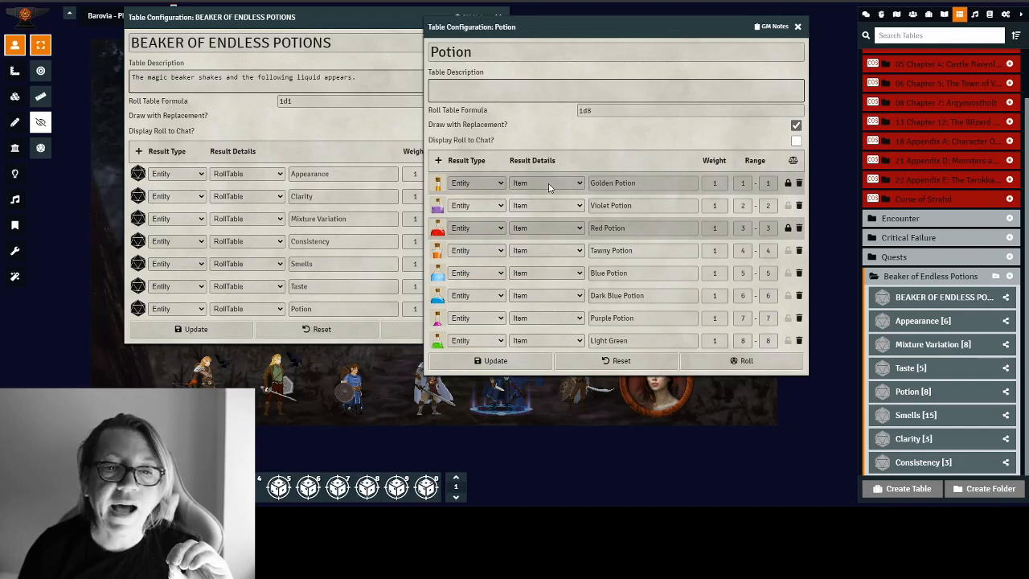
click(928, 14)
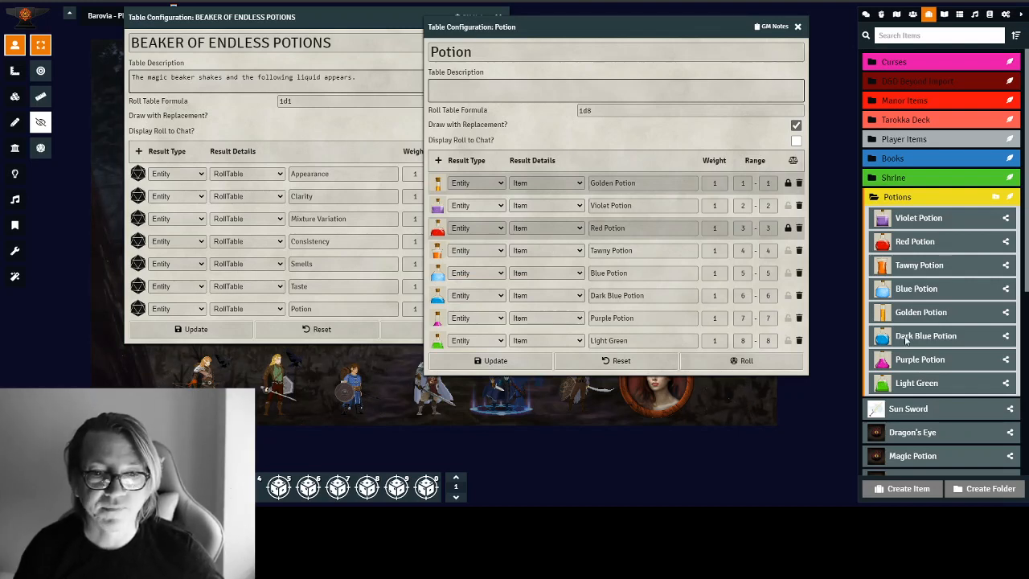
click(788, 227)
click(788, 183)
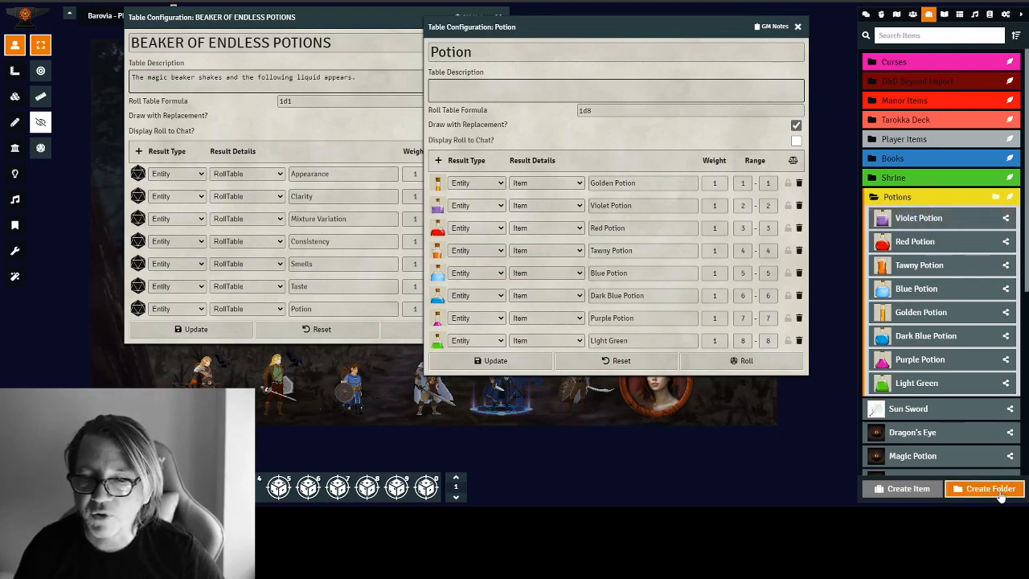
- Create a consumable item named "Pink Potion" in the Potions item folder
click(1011, 197)
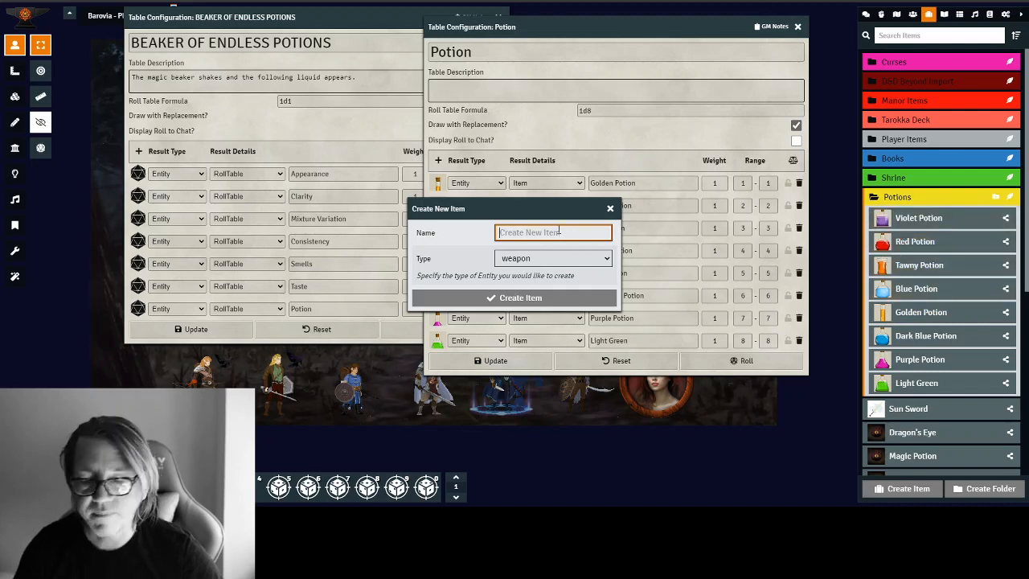
text(Pin)
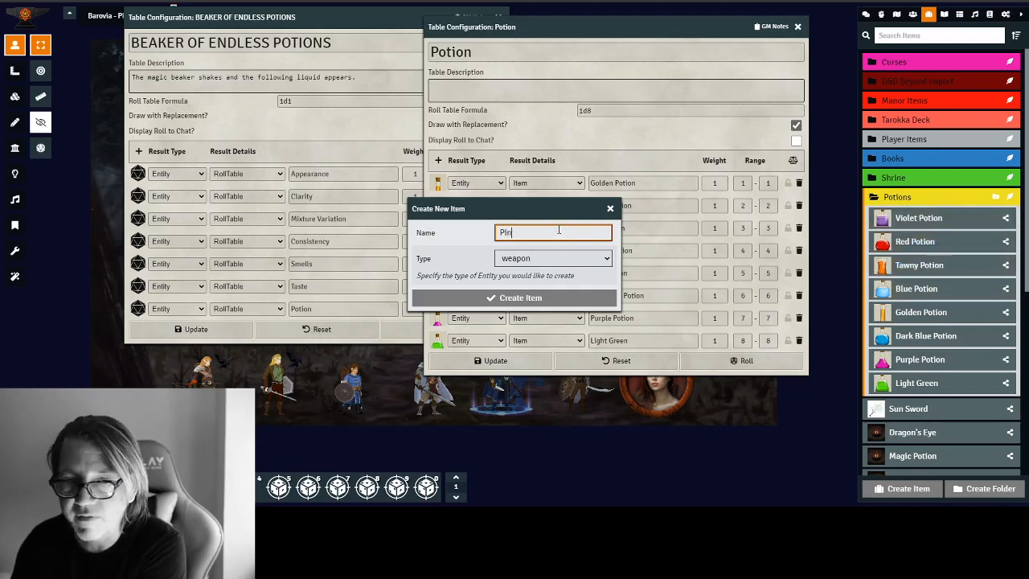
text(k z[p)
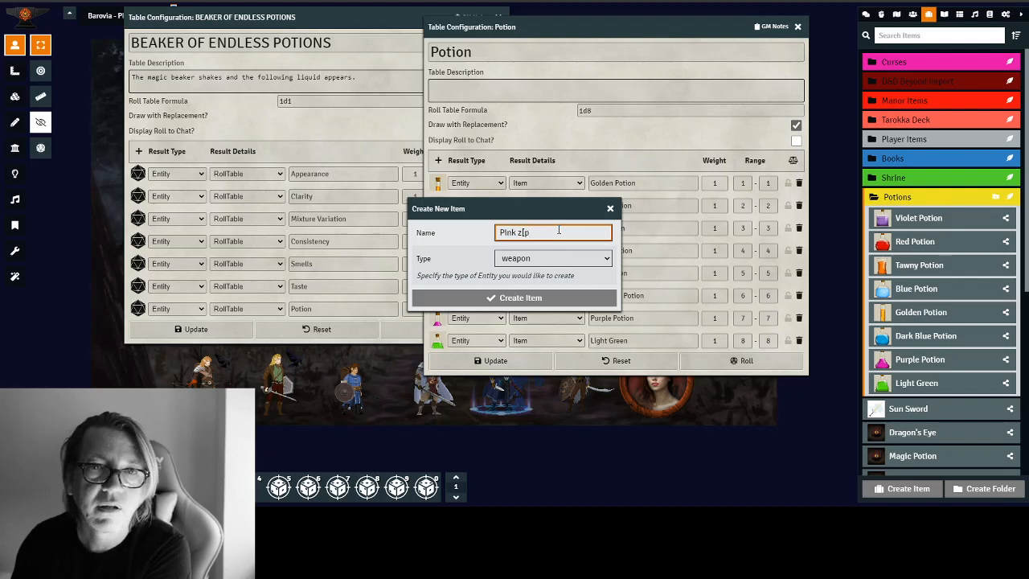
key(BackSpace)
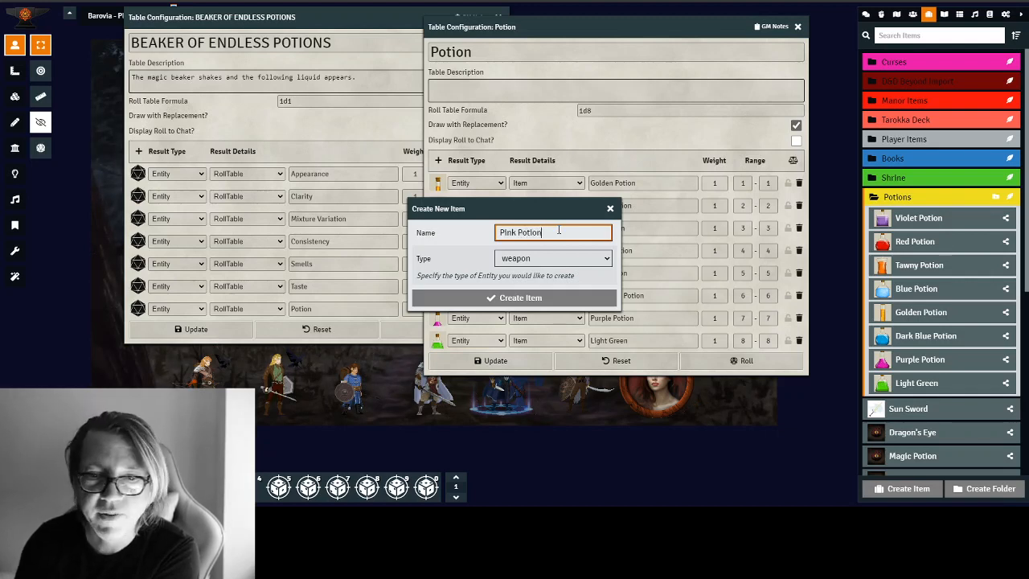
click(559, 262)
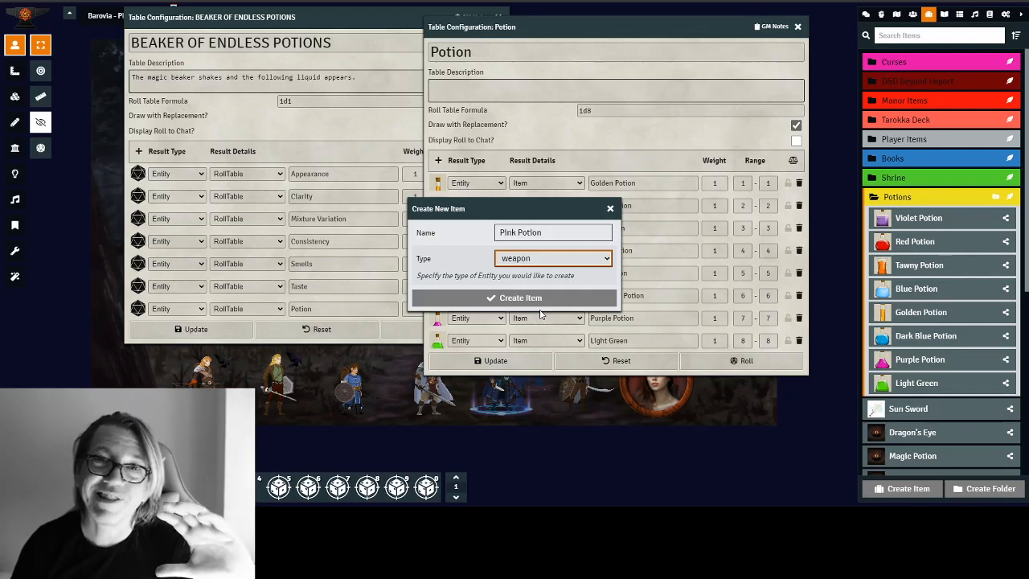
key(c)
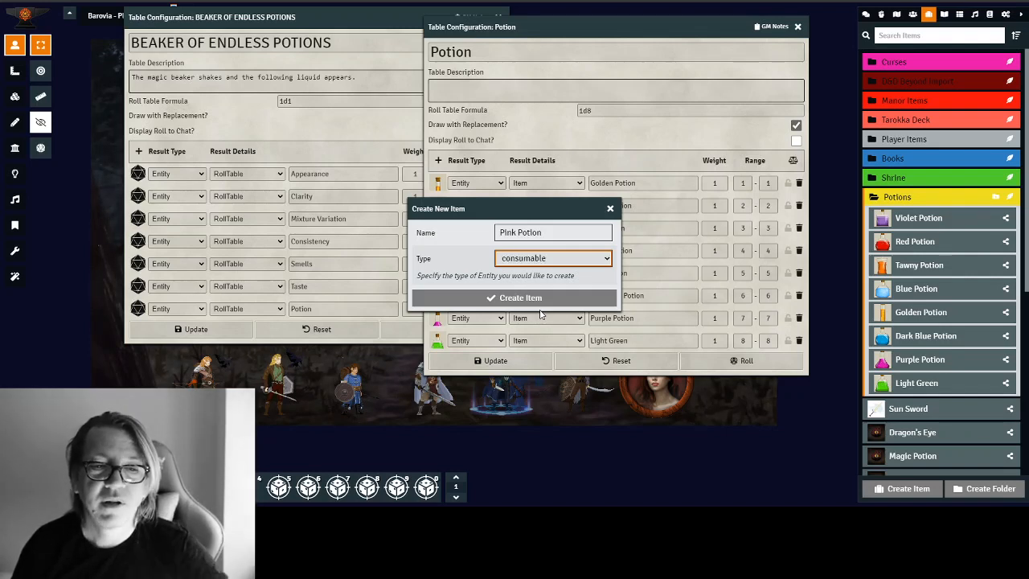
click(538, 298)
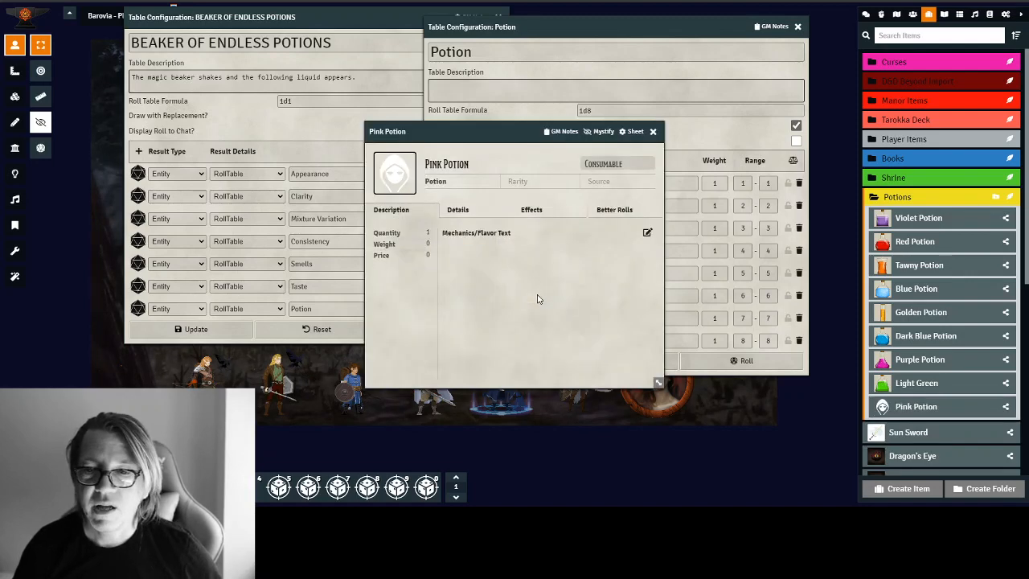
- Set the Pink Potion's image to Pink.JPG from the Images/Items/Potions folder of My Assets Library
click(396, 176)
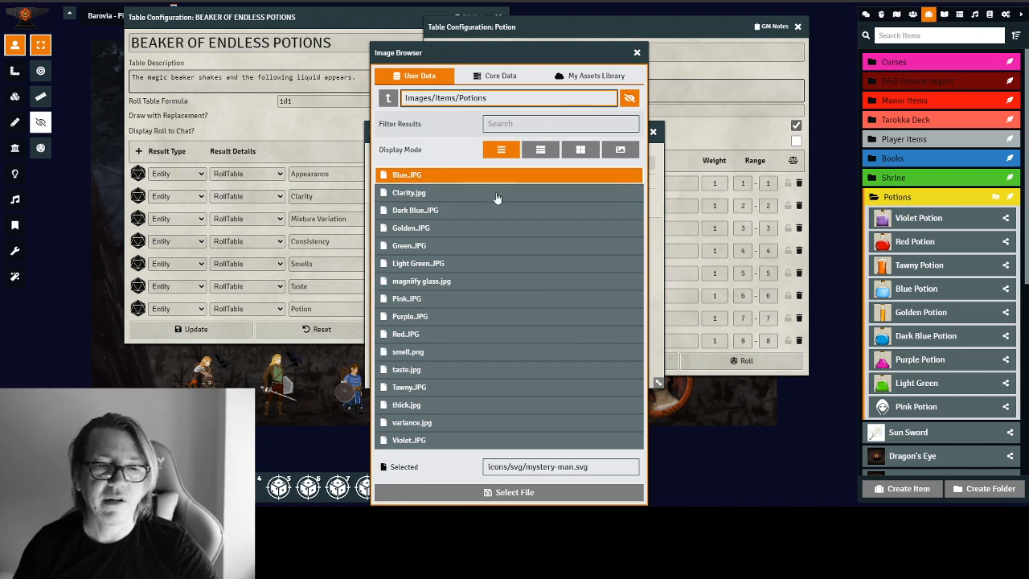
click(593, 78)
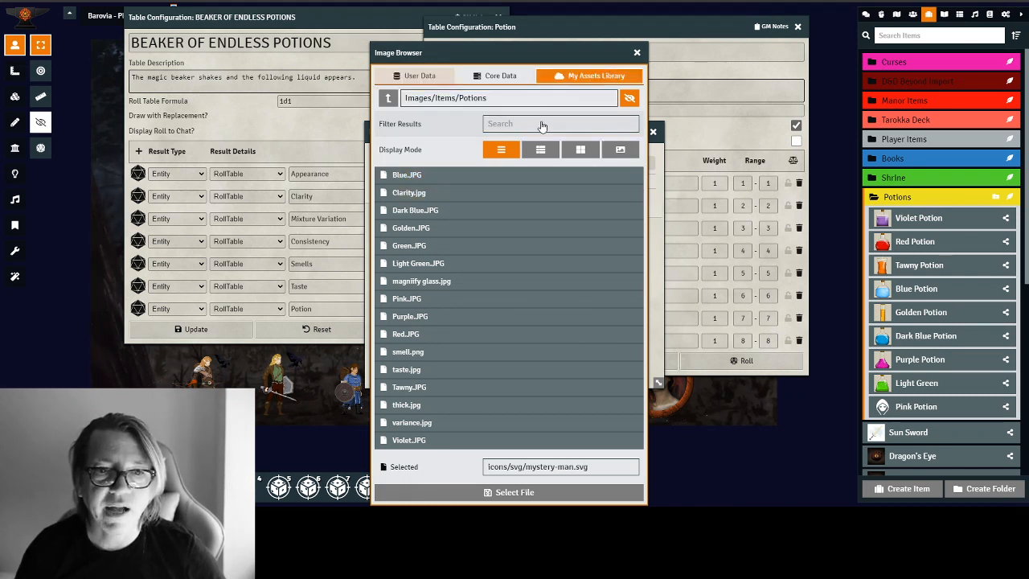
click(538, 84)
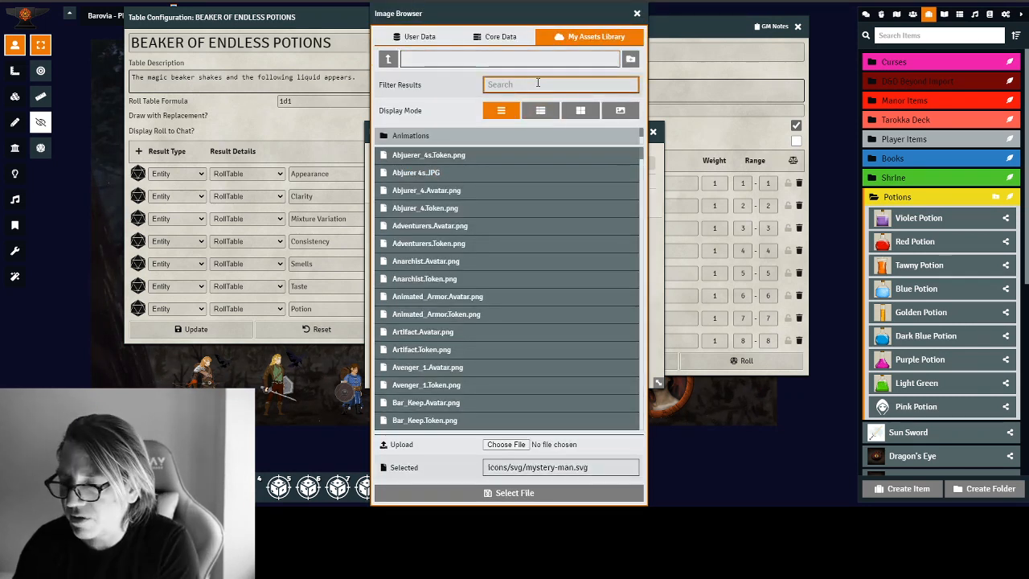
text(ims)
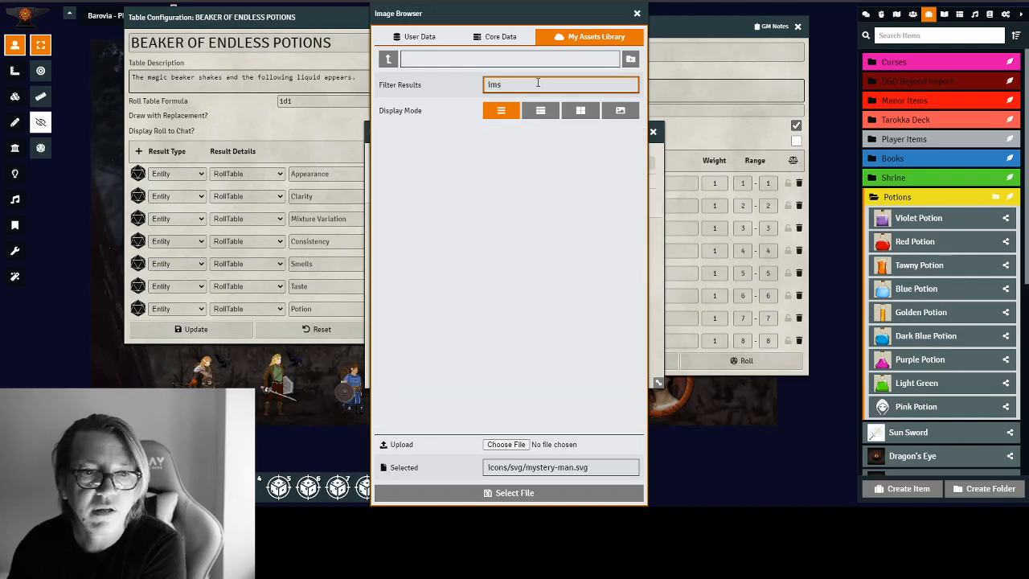
key(BackSpace)
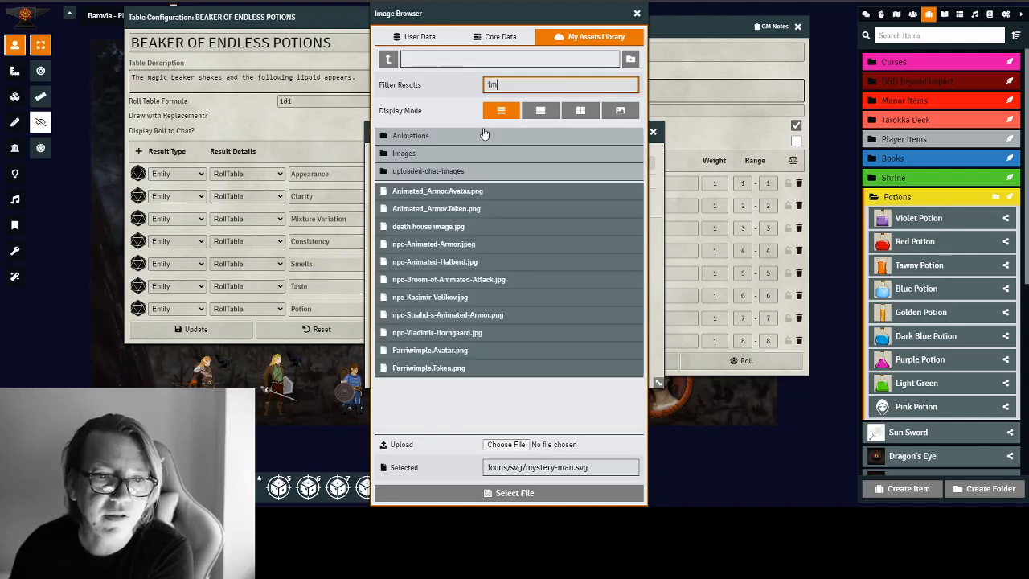
click(438, 154)
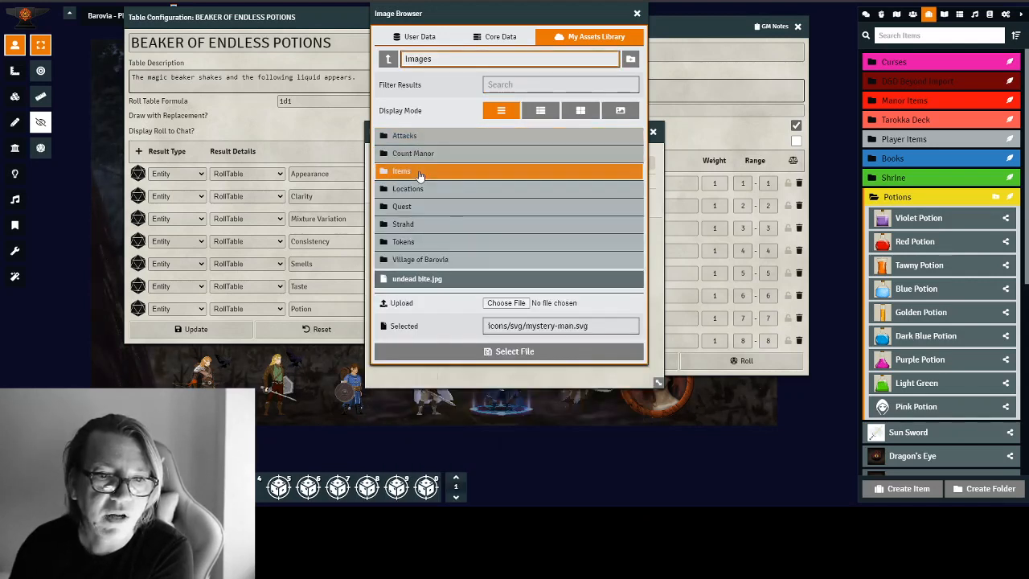
click(418, 171)
click(430, 137)
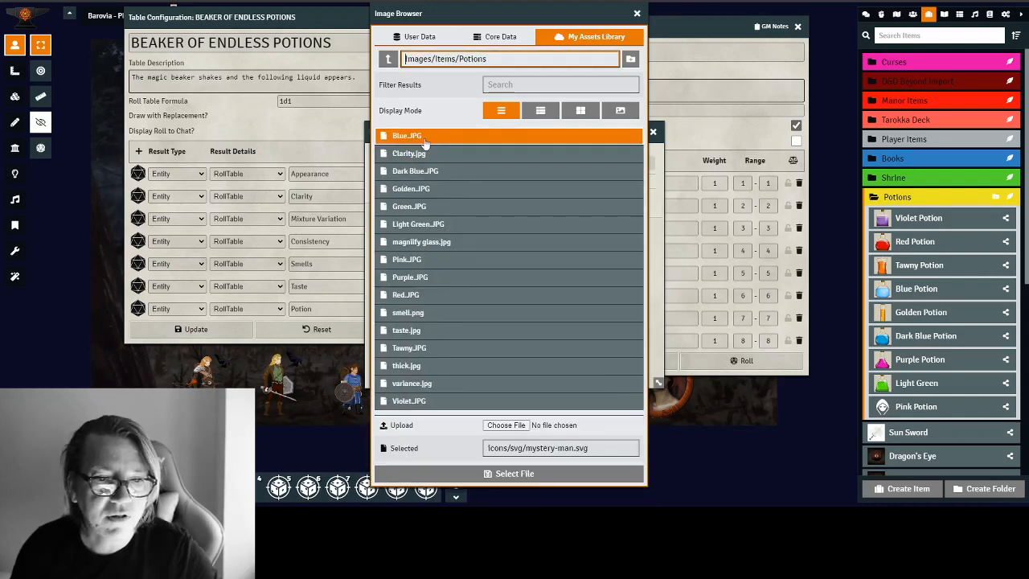
click(413, 262)
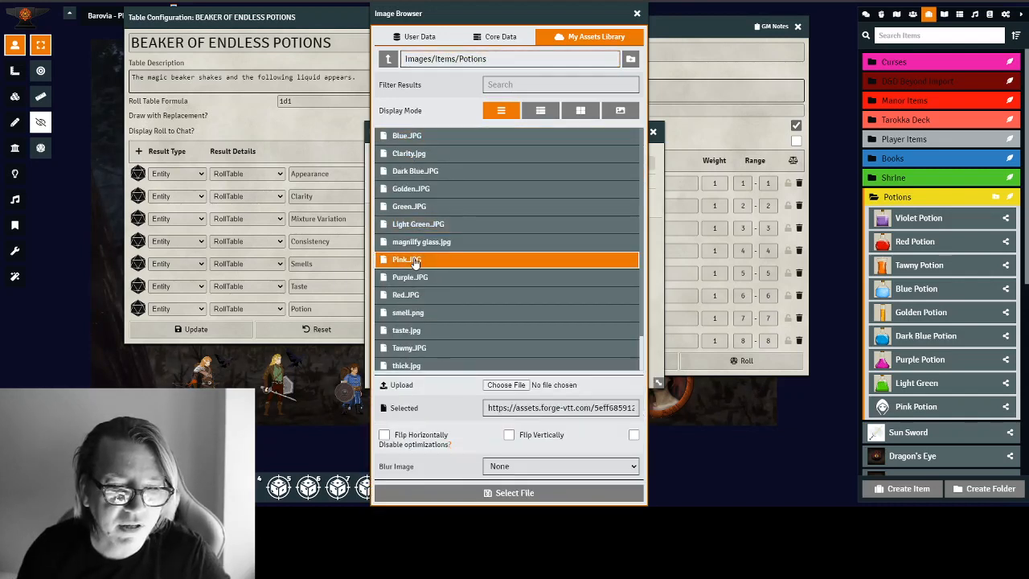
click(511, 493)
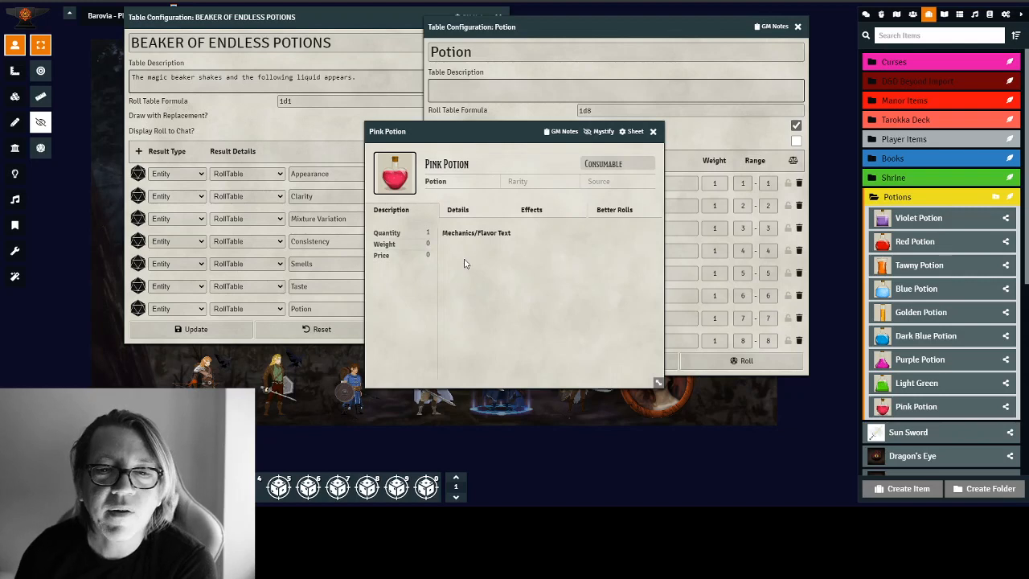
- Close the Pink Potion item and add an Item entity result named "Pink Potion" to the Potion table
click(653, 132)
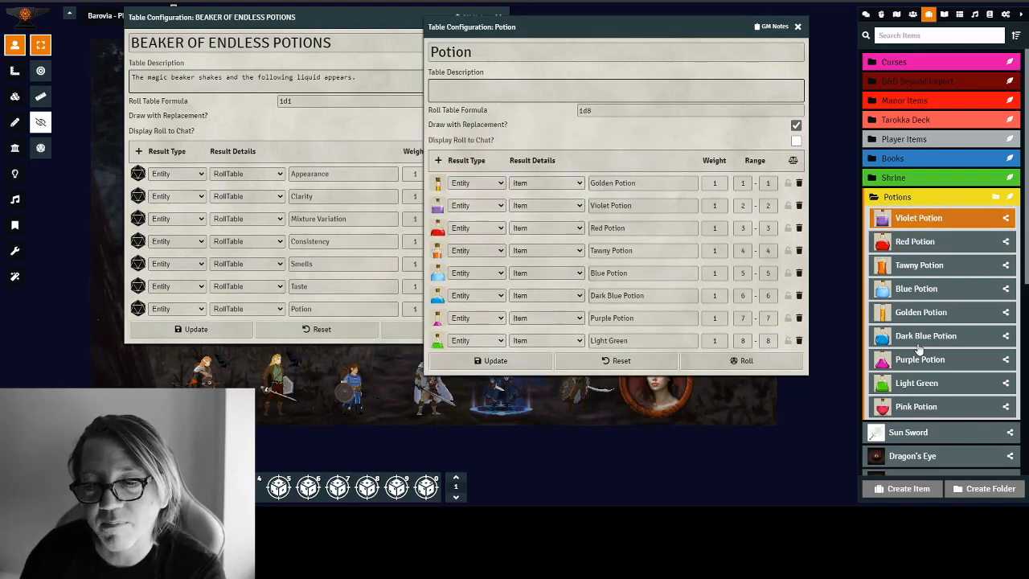
click(439, 163)
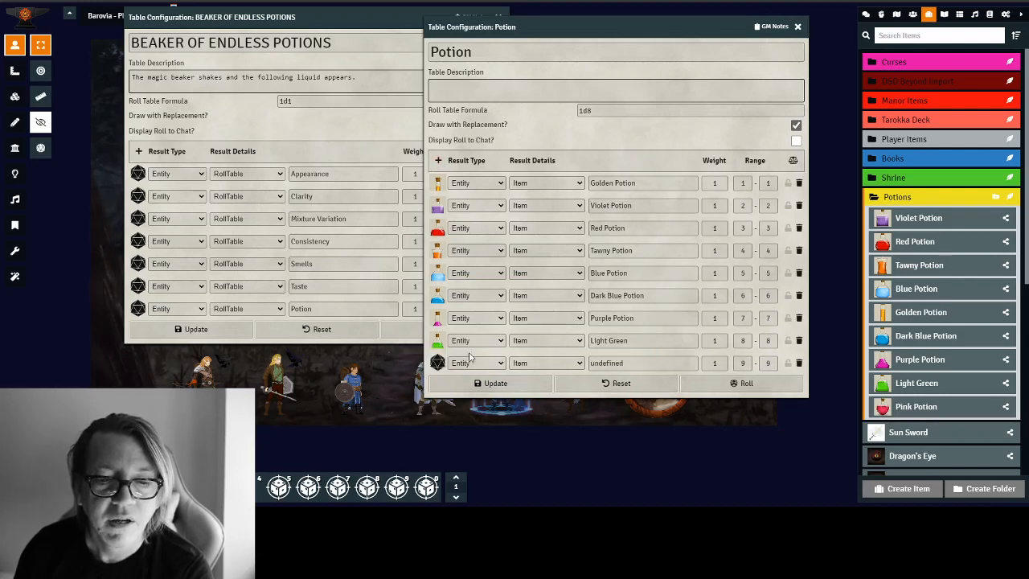
click(528, 364)
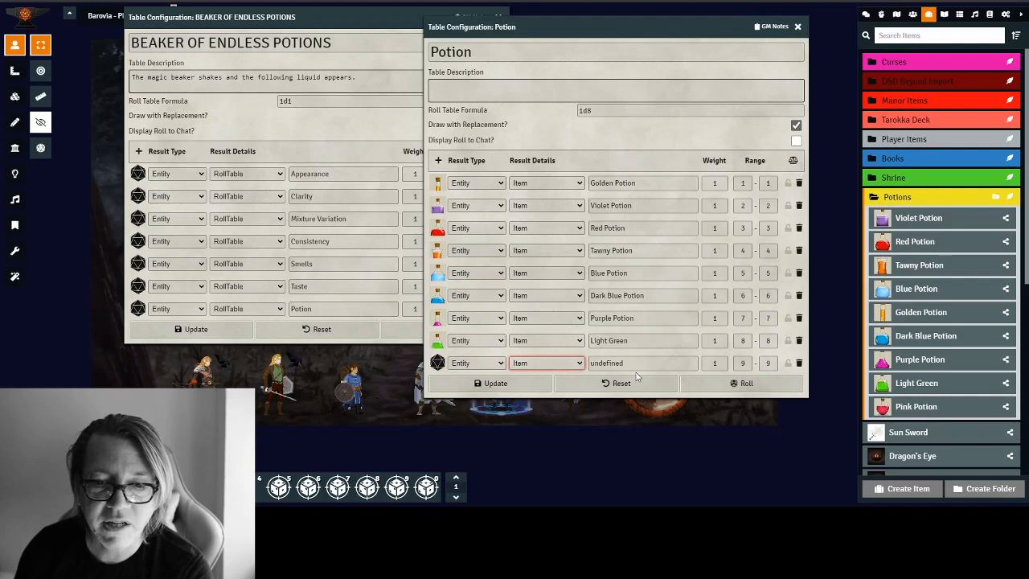
key(Tab)
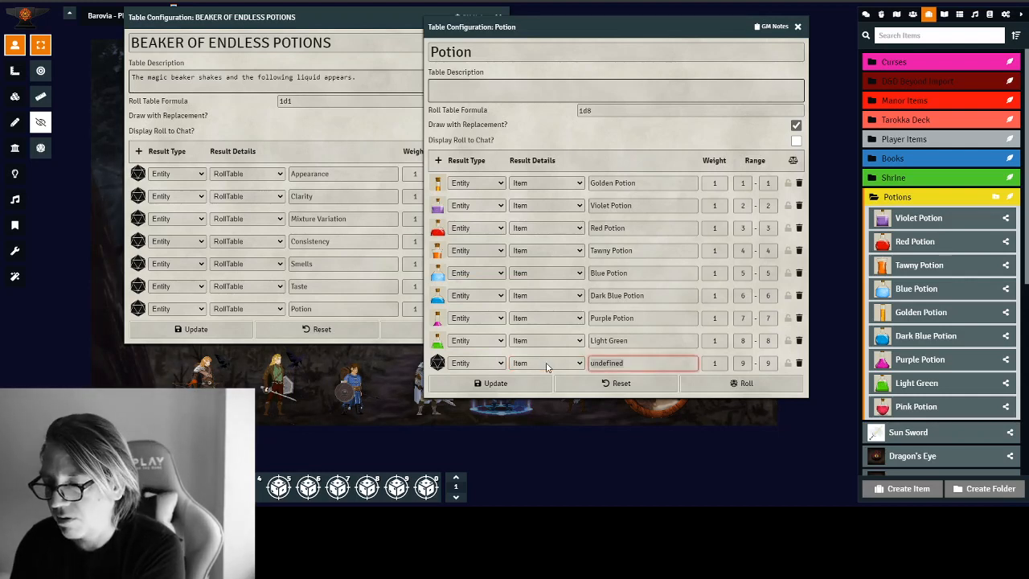
text(Pink Potion)
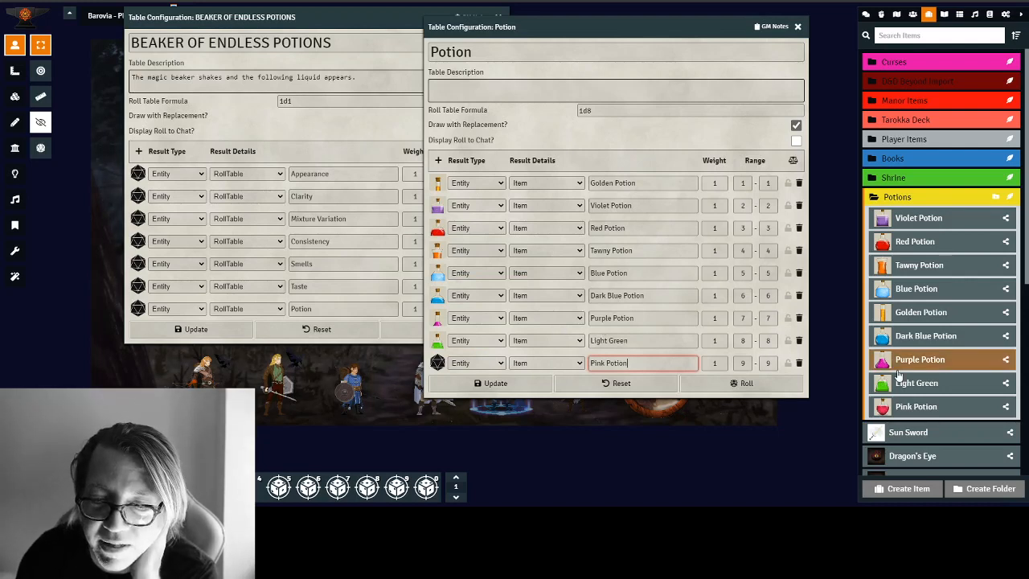
- Rename both the Light Green result in the Potion table and its matching item to "Light Green Potion"
click(639, 340)
text(P)
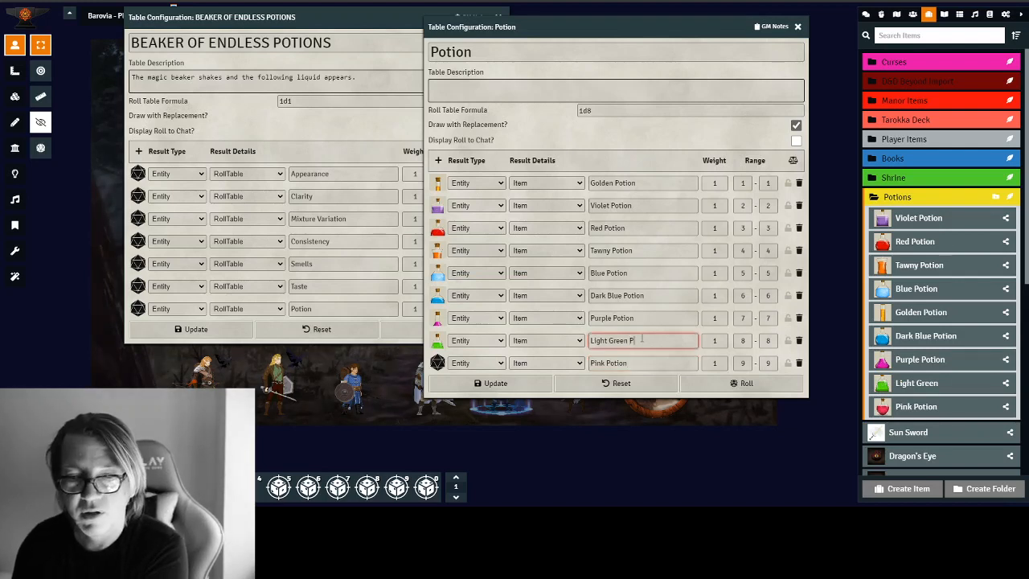
text(otion)
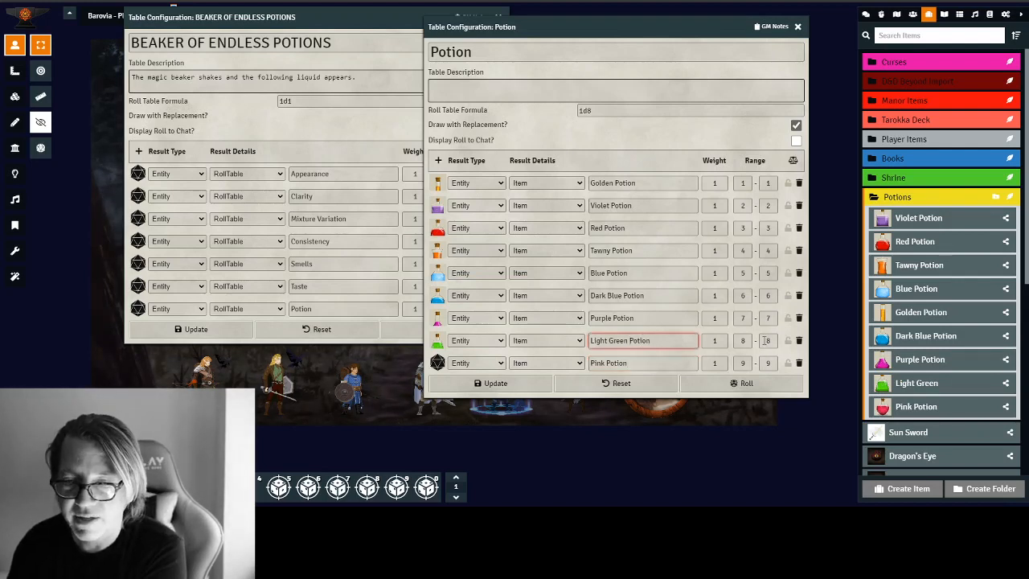
right_click(936, 385)
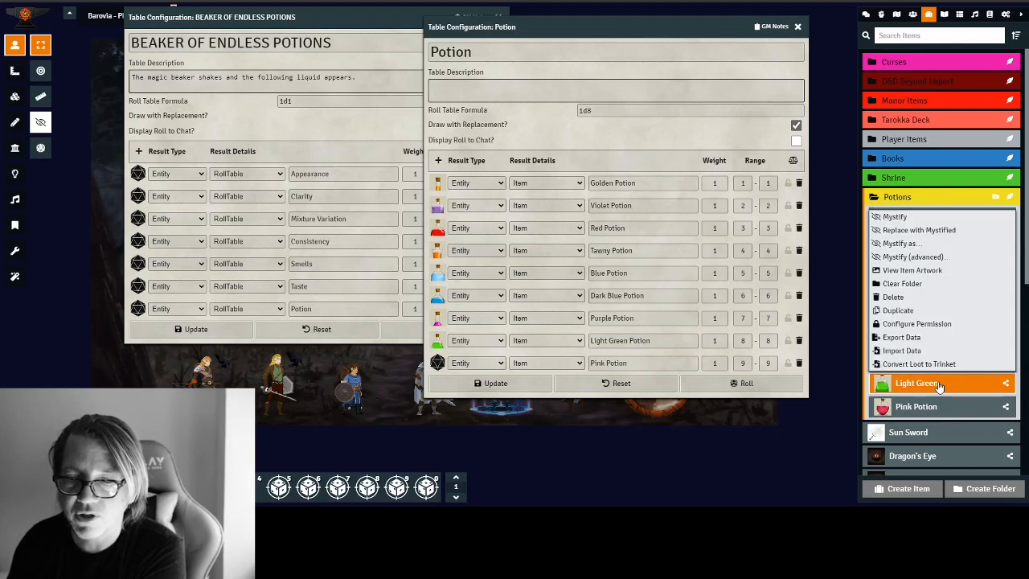
click(937, 385)
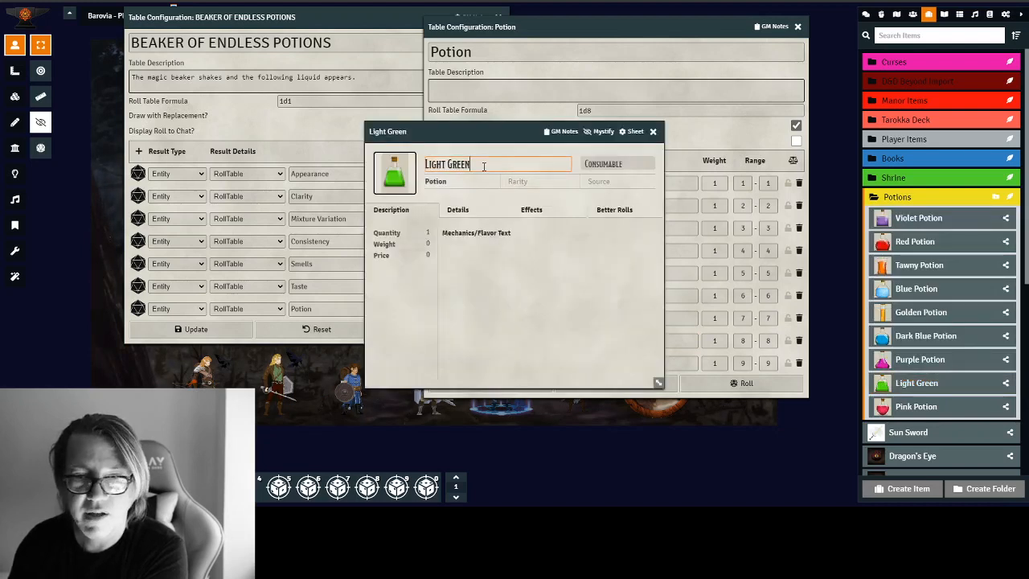
text(Potion)
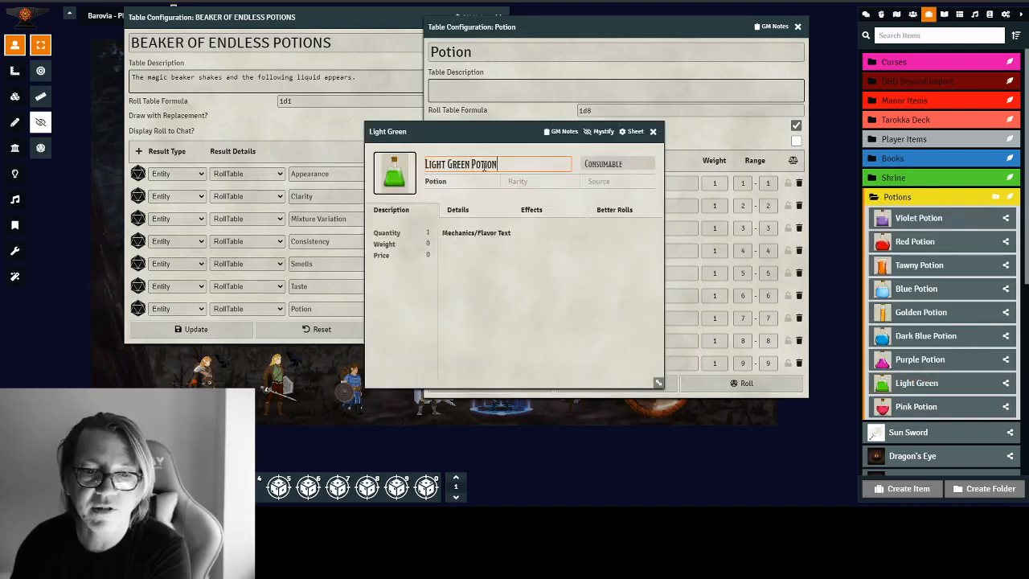
click(652, 132)
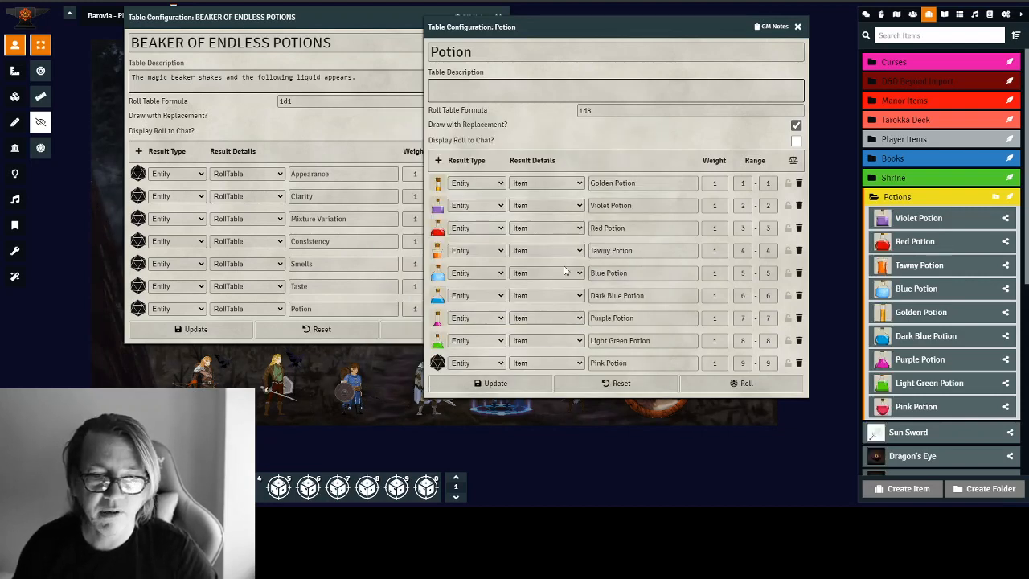
- Save the Potion table's edited results, set its roll formula to 1d9, and update and close the table
click(641, 363)
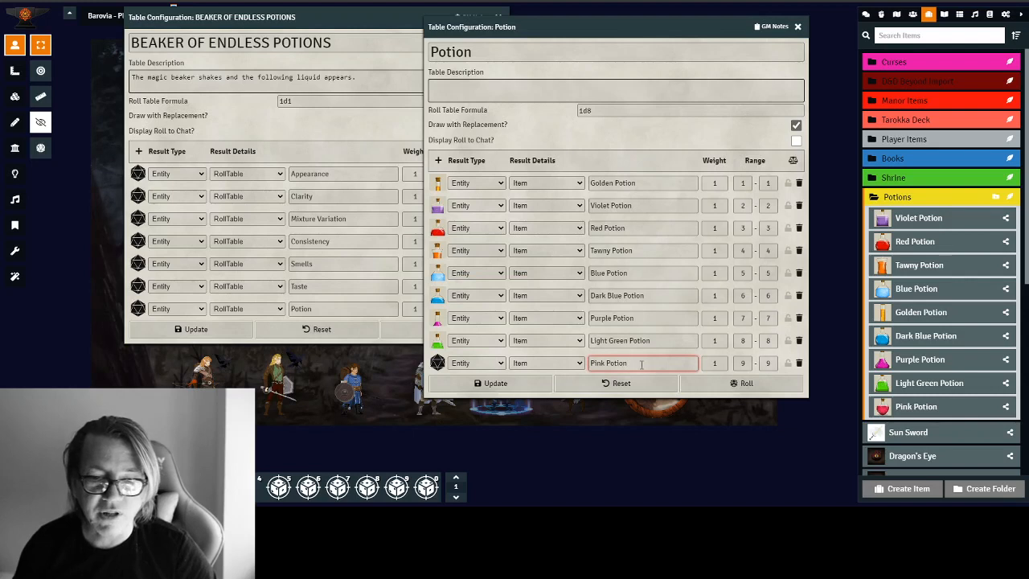
click(474, 387)
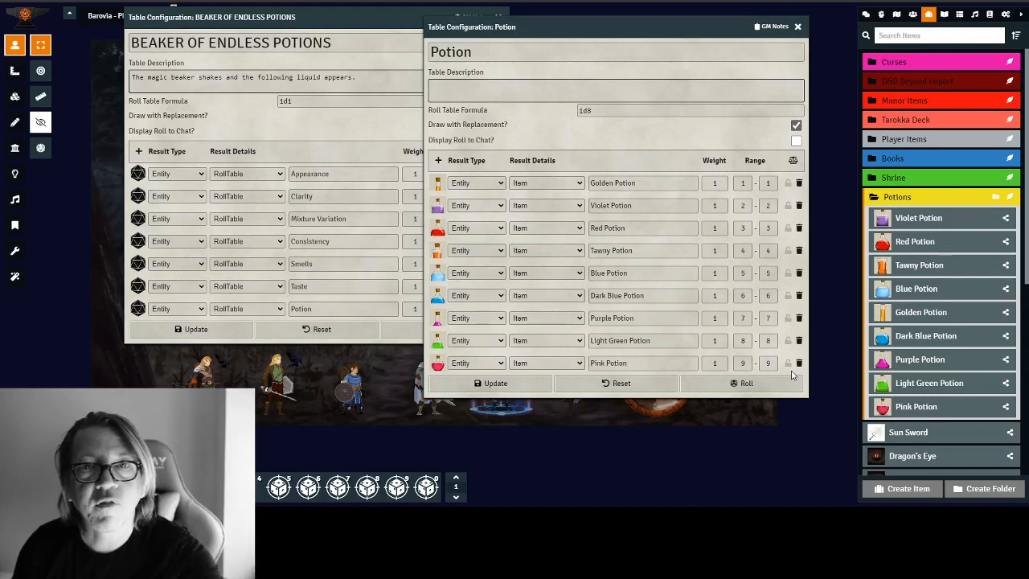
click(602, 112)
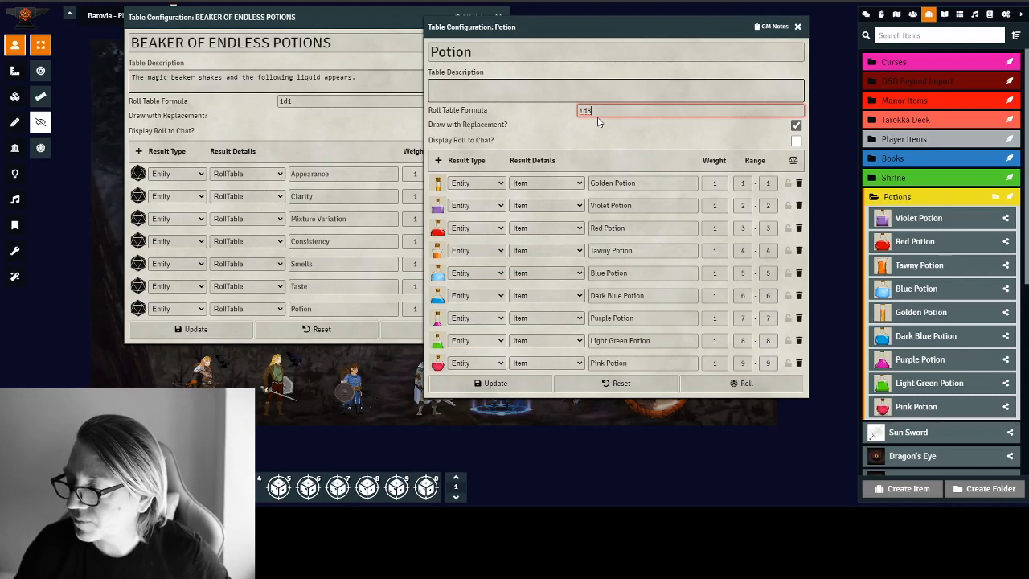
key(BackSpace)
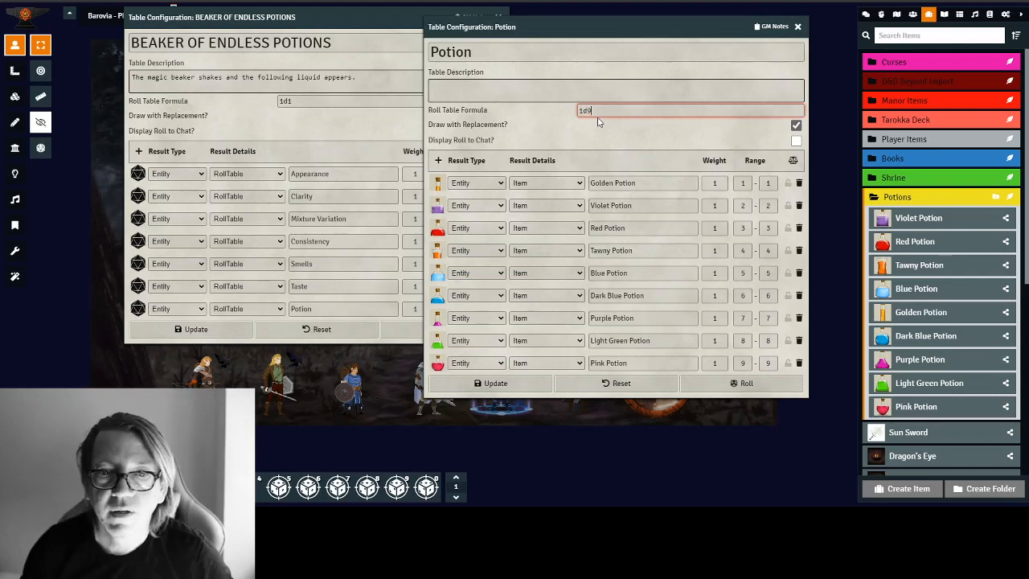
click(504, 384)
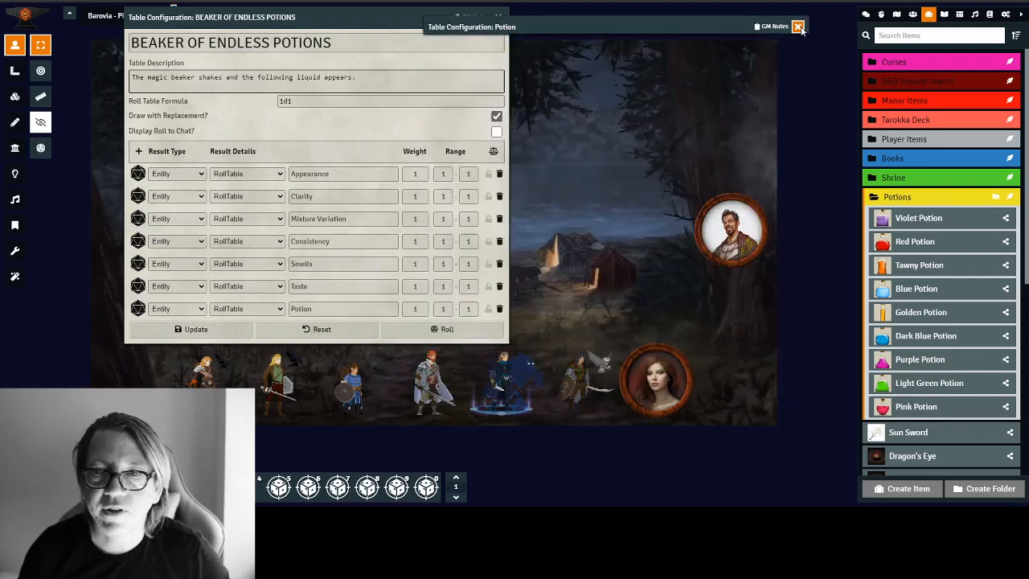
click(797, 26)
- Clear all messages from the chat log and roll the BEAKER OF ENDLESS POTIONS table
click(864, 16)
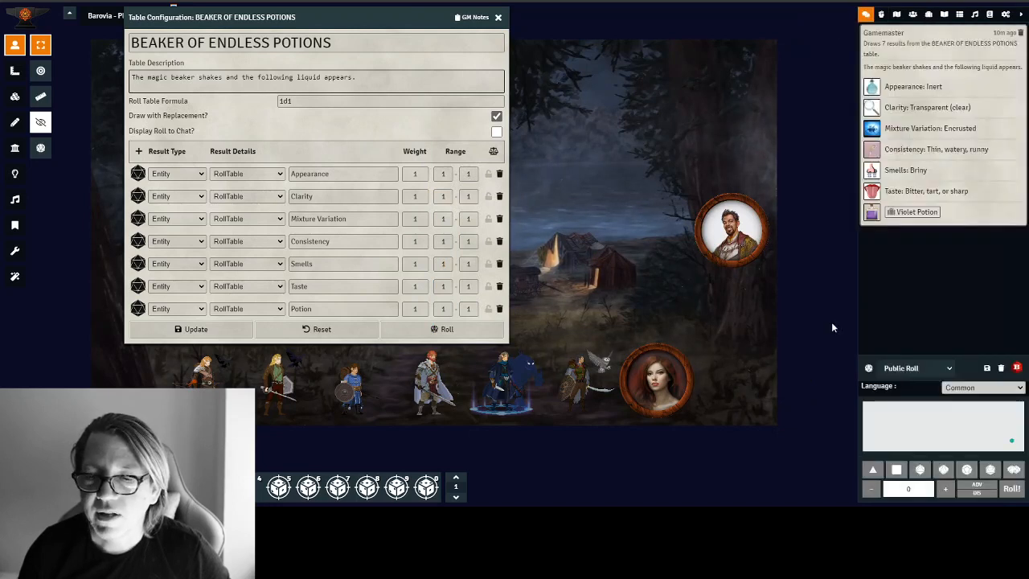
click(1002, 367)
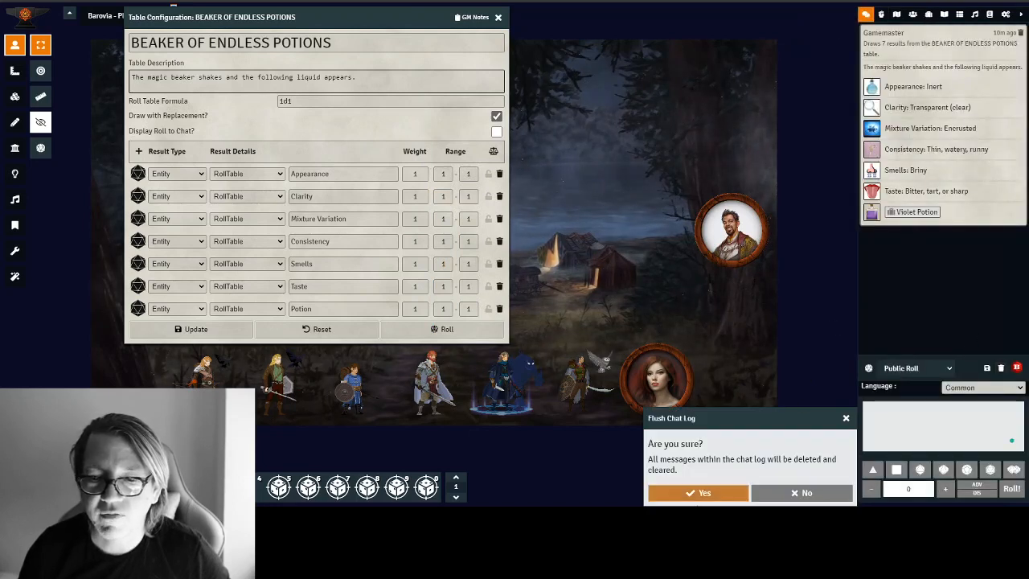
click(696, 494)
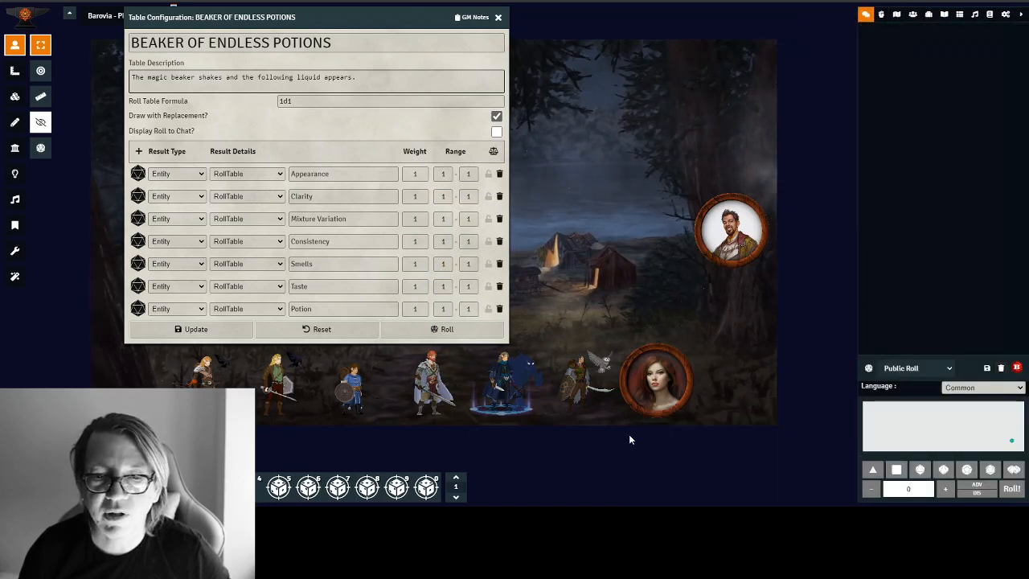
click(449, 330)
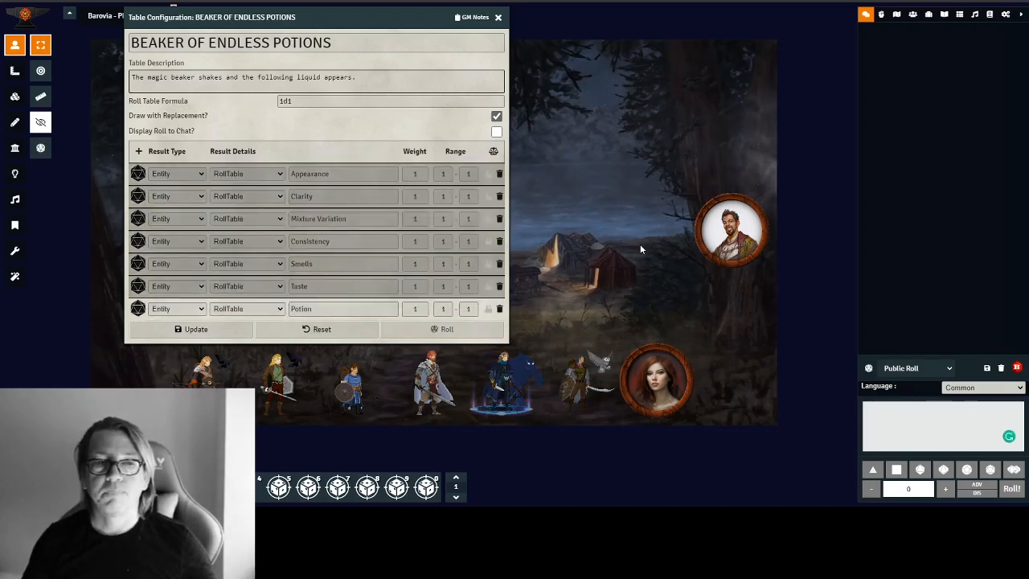